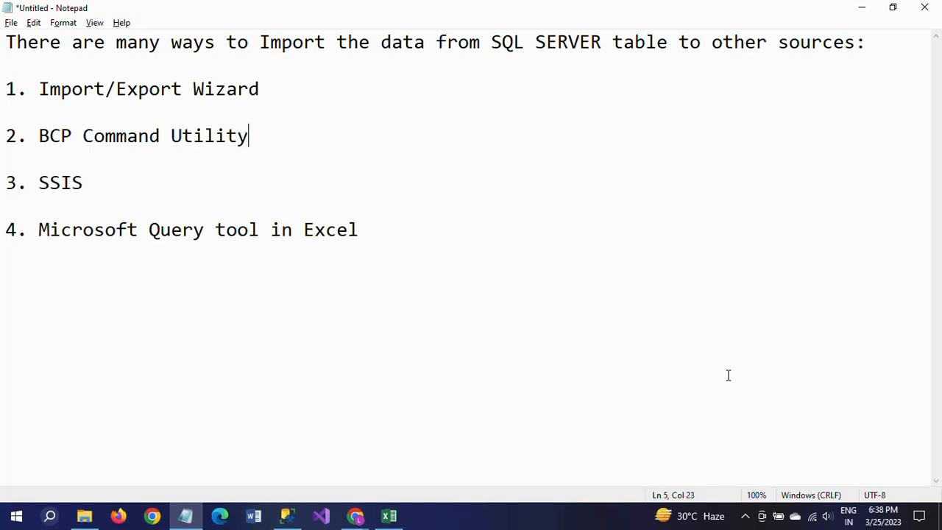
Review the notes on ways to import SQL Server table data, highlighting the Microsoft Query tool in Excel entry.
click(262, 91)
click(283, 140)
click(116, 180)
drag(39, 230, 389, 231)
click(389, 232)
click(38, 230)
drag(38, 231, 261, 234)
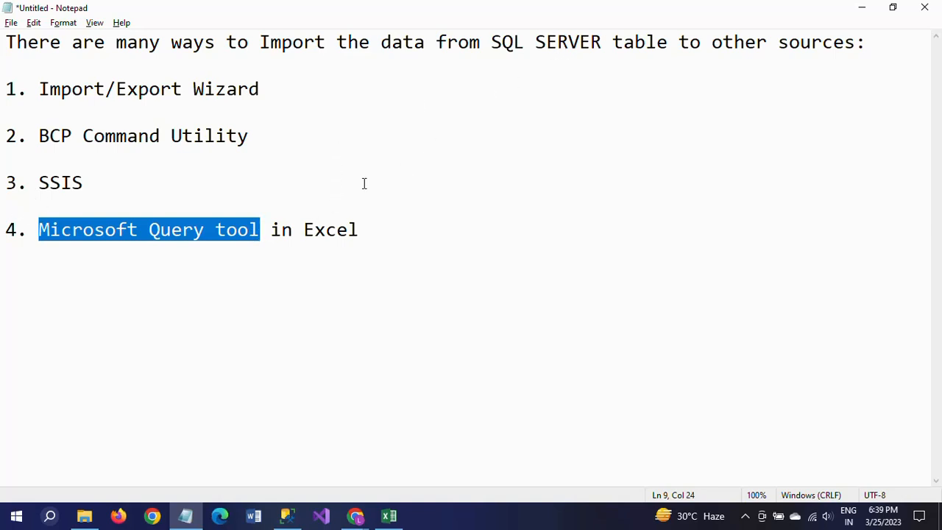
drag(304, 230, 360, 231)
Switch to SQL Server Management Studio, run the SELECT query on [dbo].[Person_tbl] and look through the returned rows.
key(alt+Tab)
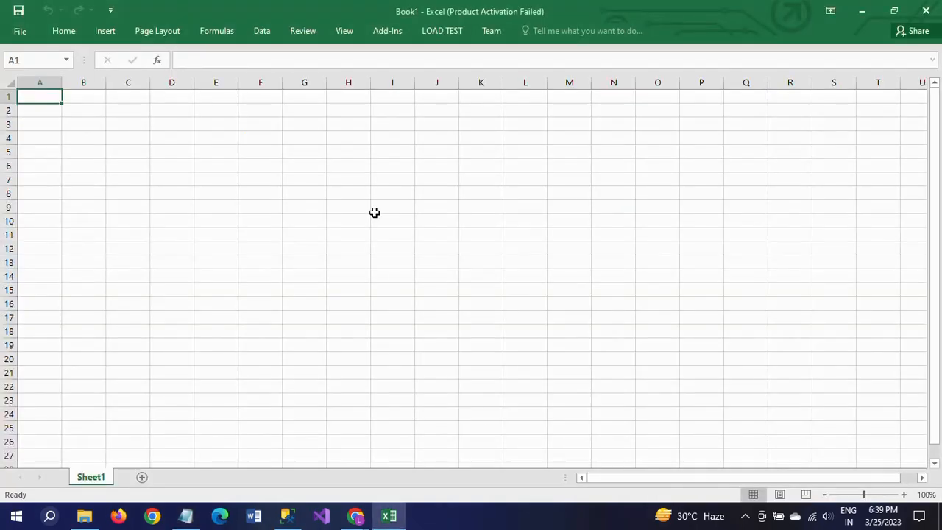
click(373, 213)
click(285, 519)
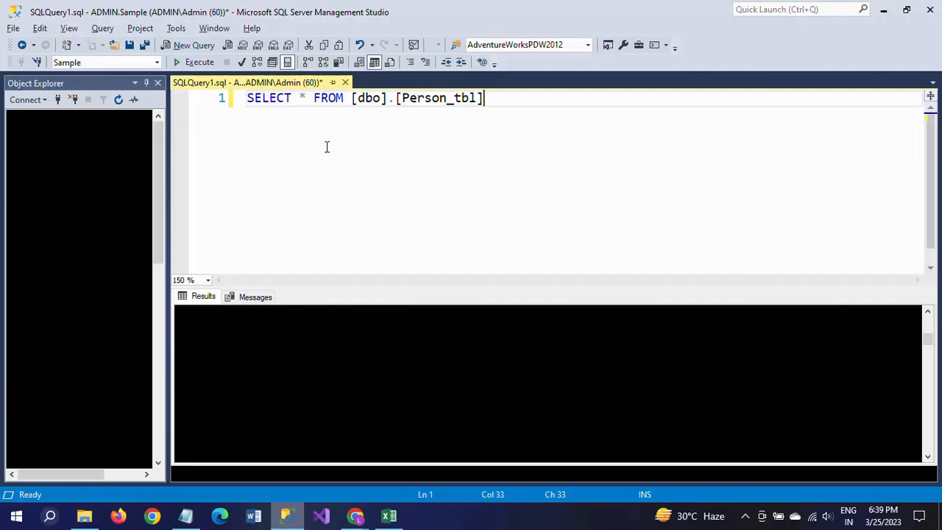
click(346, 138)
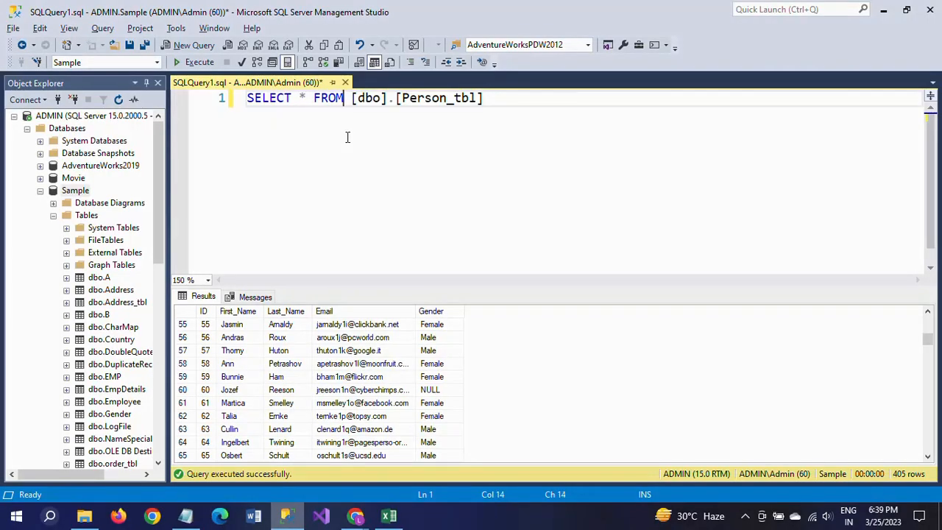
click(195, 64)
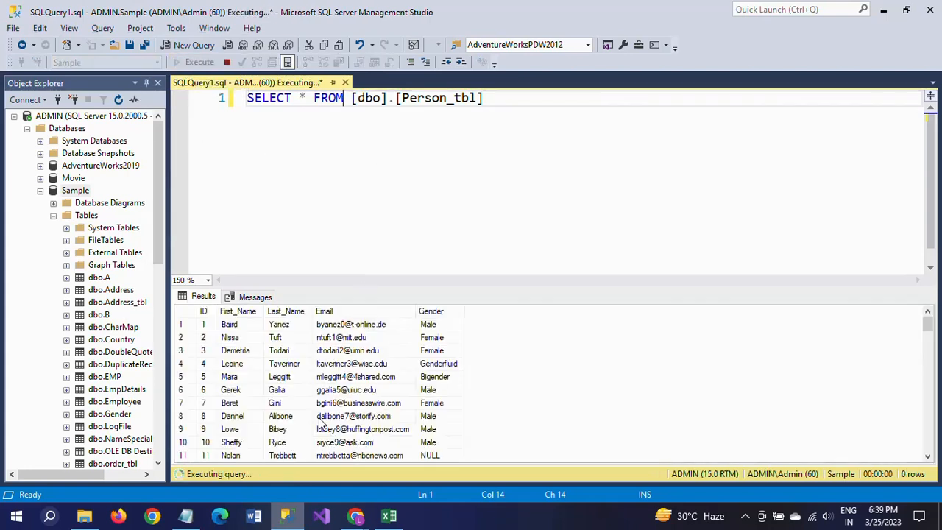
click(304, 365)
scroll(304, 365, down, 20)
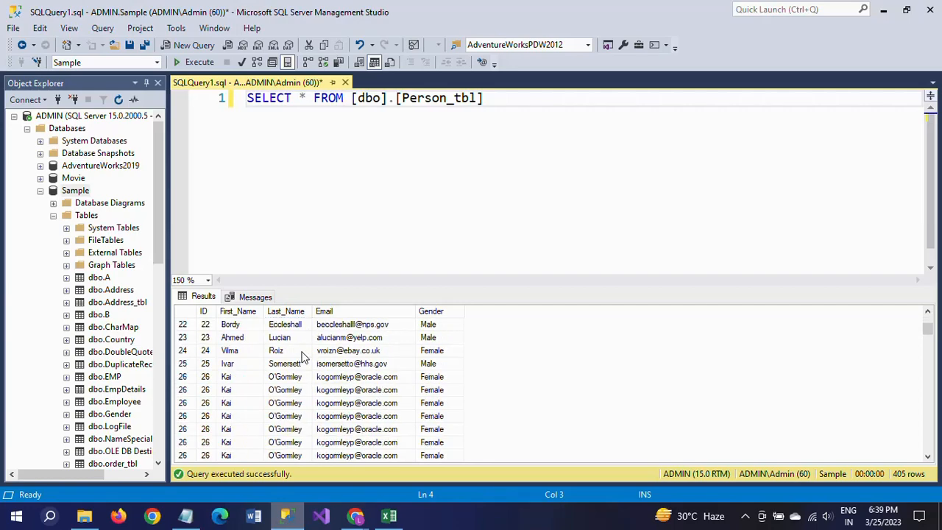
scroll(304, 357, down, 20)
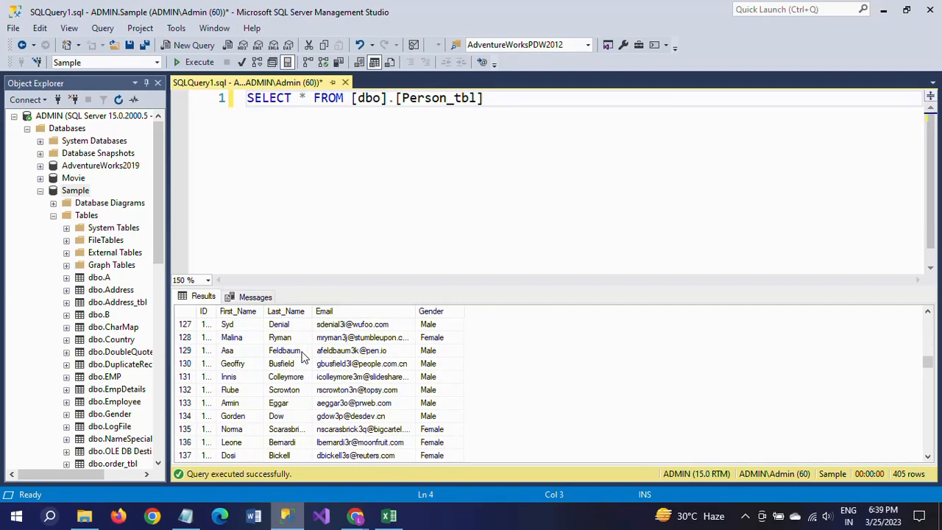
scroll(304, 357, down, 20)
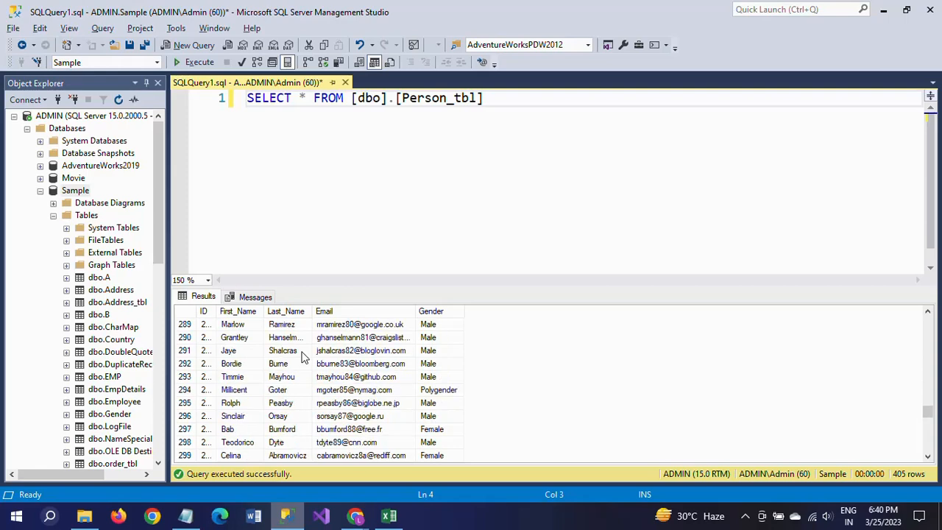
Switch to the blank Excel workbook and start creating a new data source for a Microsoft Query import.
click(388, 518)
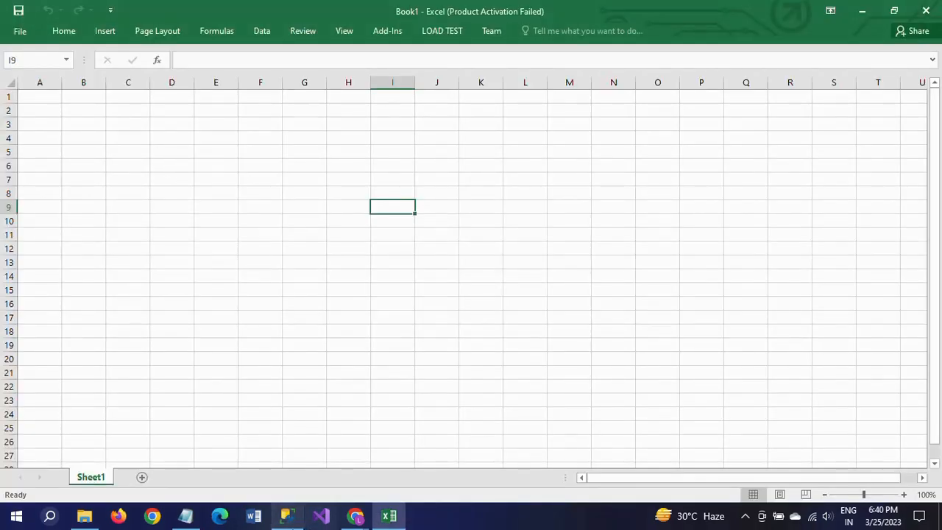
click(186, 515)
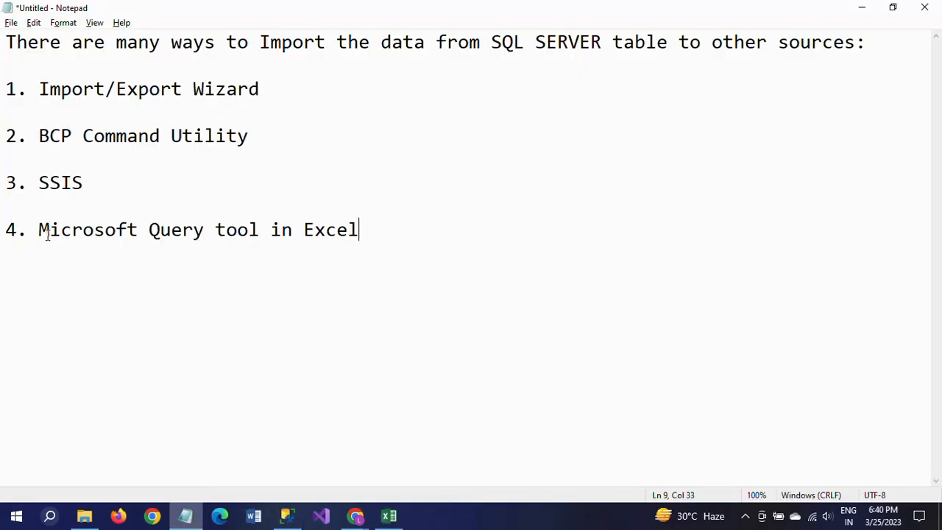
key(alt+Tab)
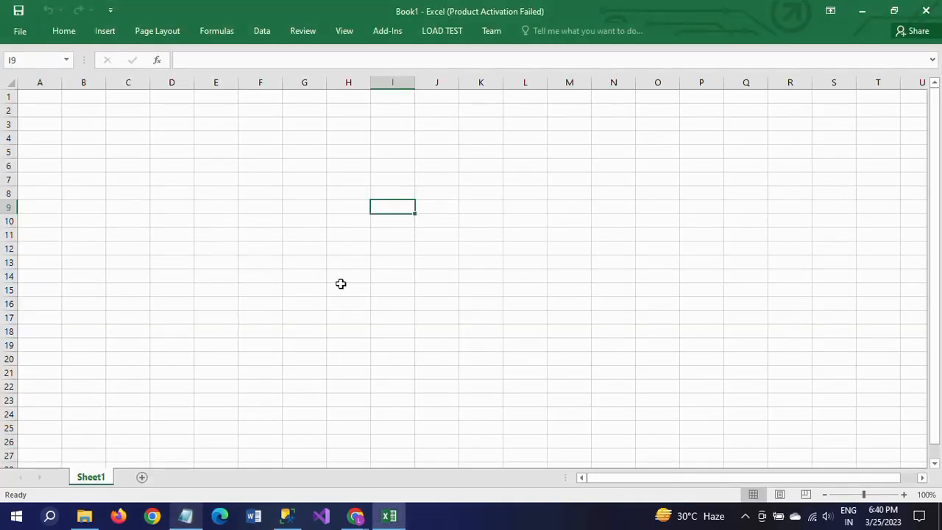
click(291, 178)
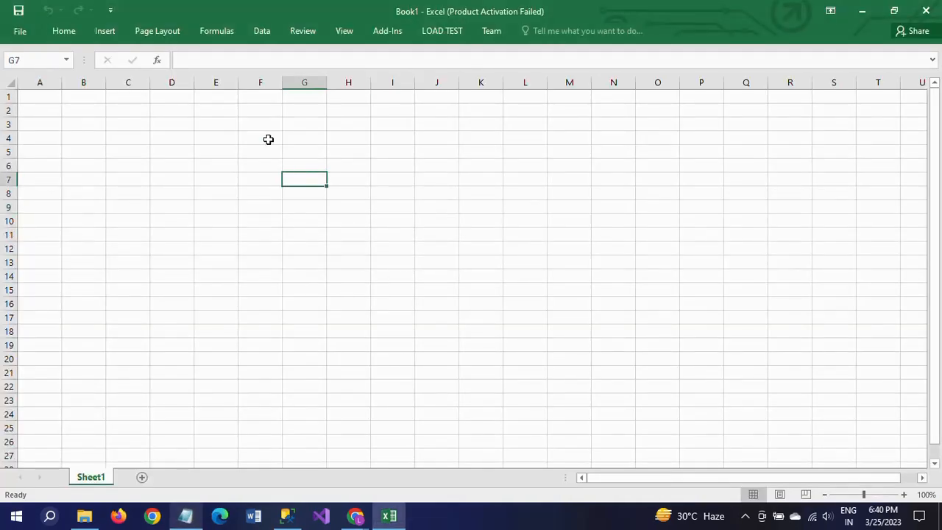
click(261, 33)
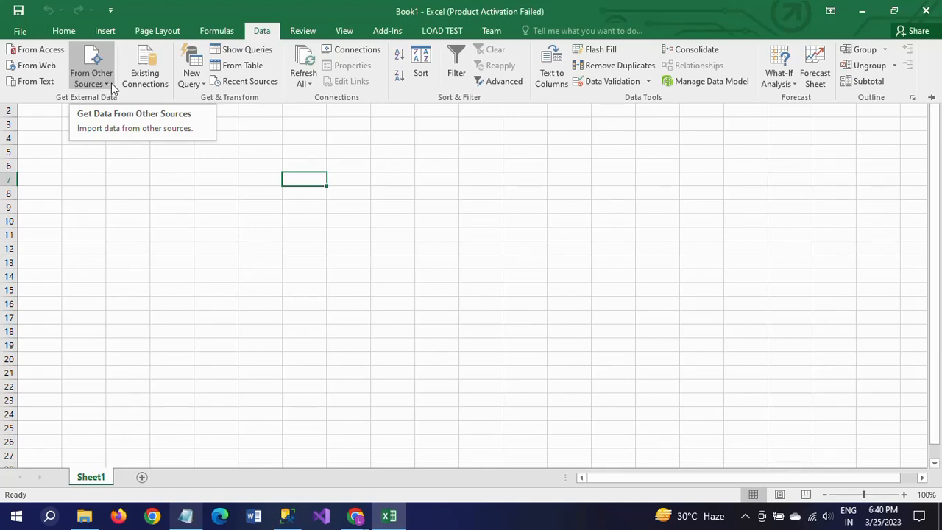
click(110, 85)
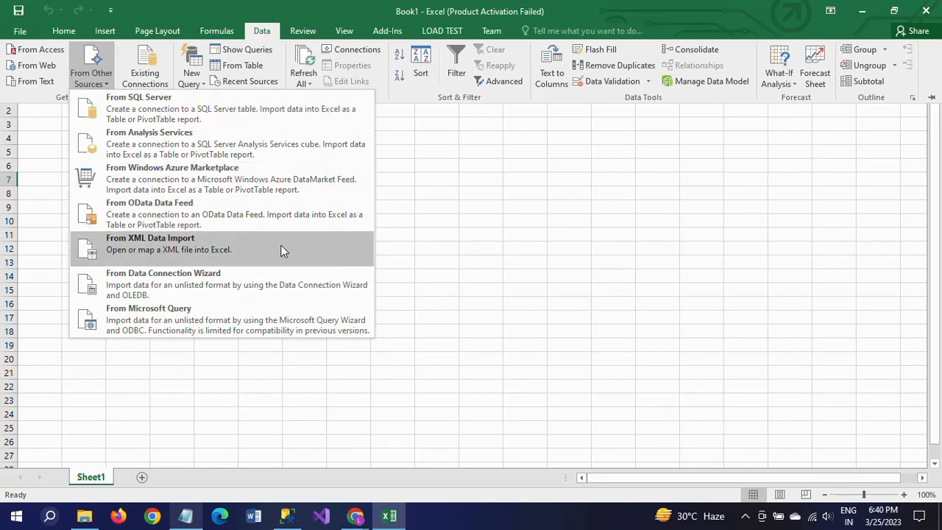
click(237, 330)
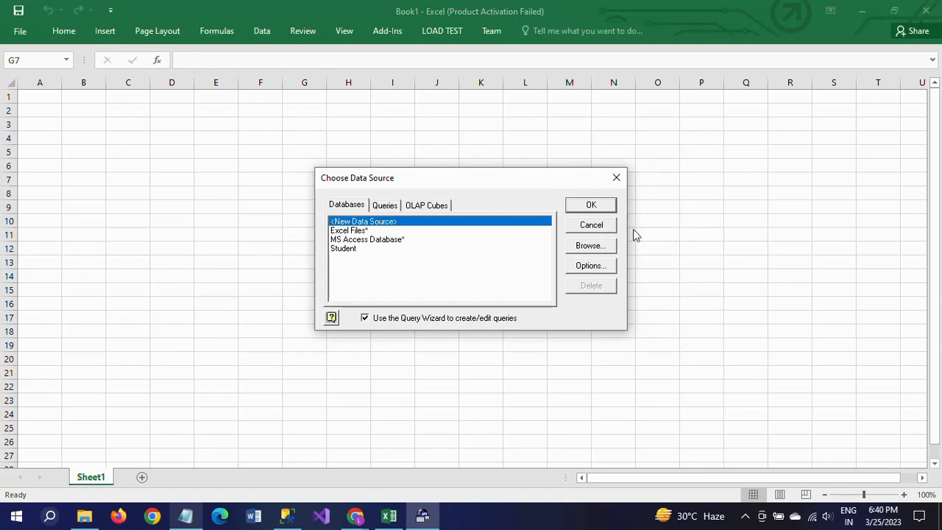
click(590, 207)
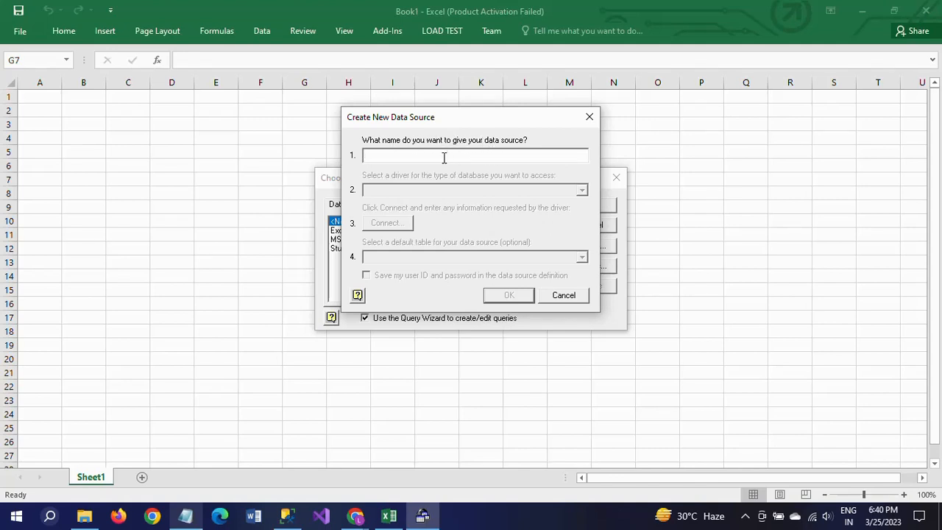
Name the new data source PersonData and choose the SQL Server Native Client 11.0 driver.
text(P)
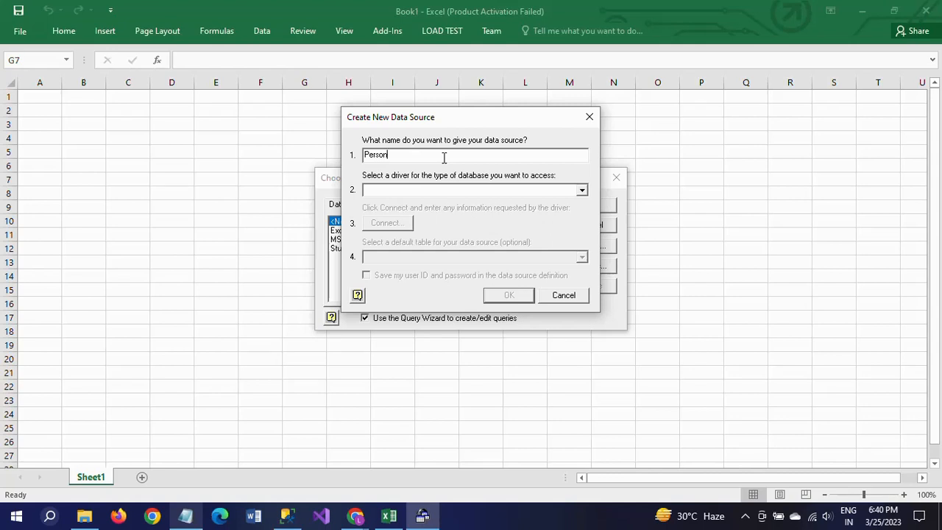
text(ersonData)
click(582, 191)
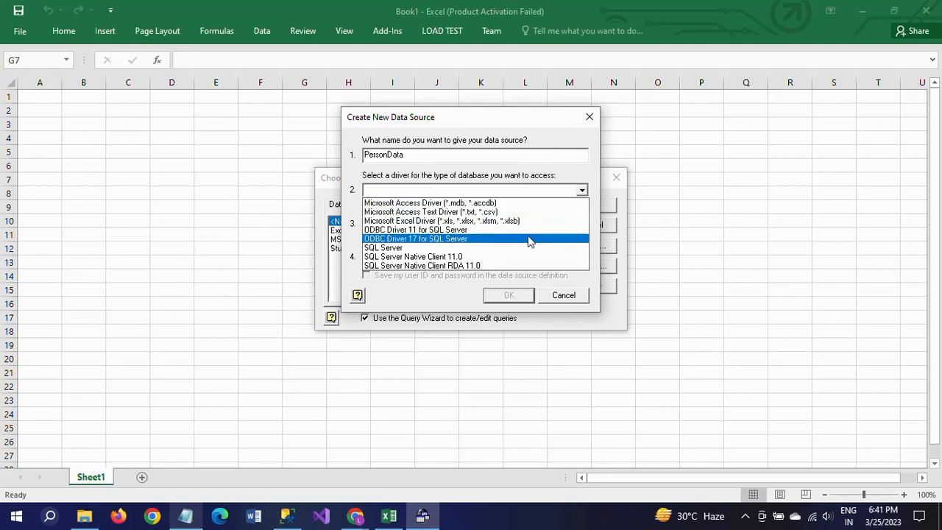
click(492, 259)
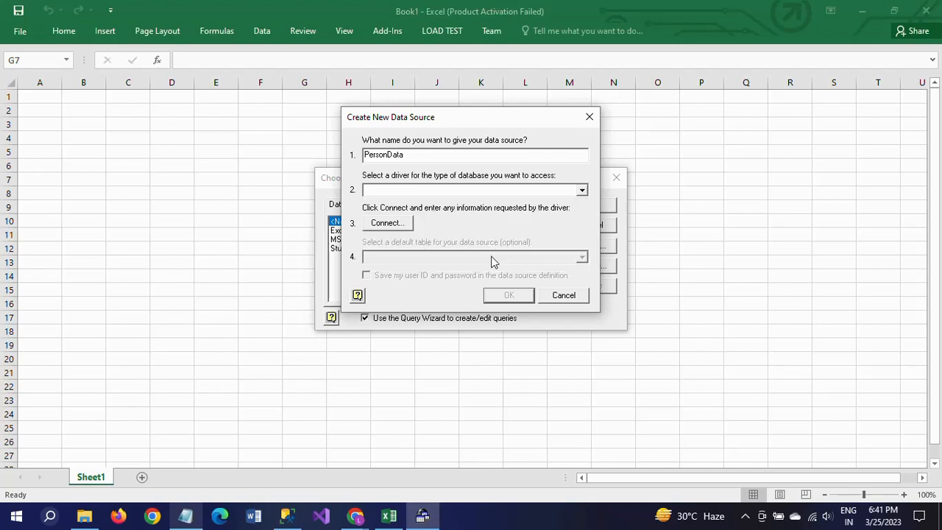
Set up the data source's SQL Server login with a trusted connection to the server Admin.
click(382, 225)
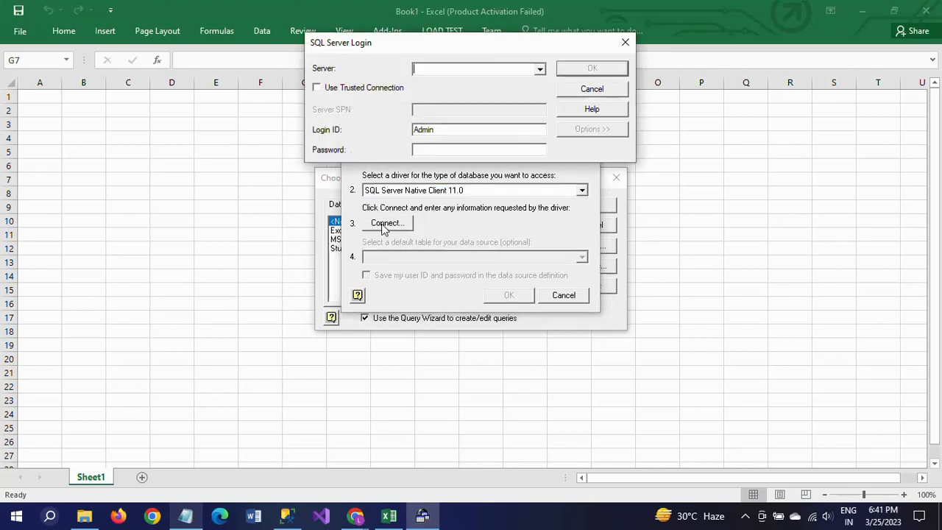
click(316, 89)
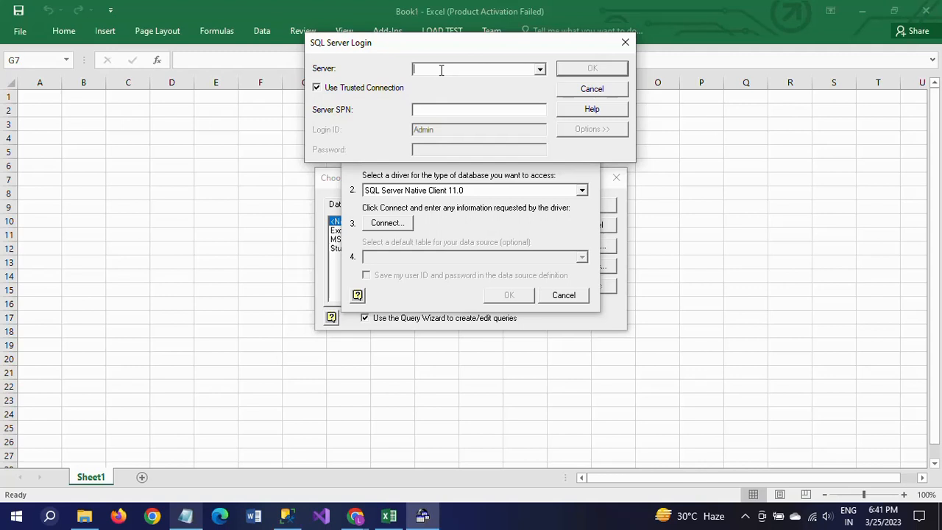
text(Admin)
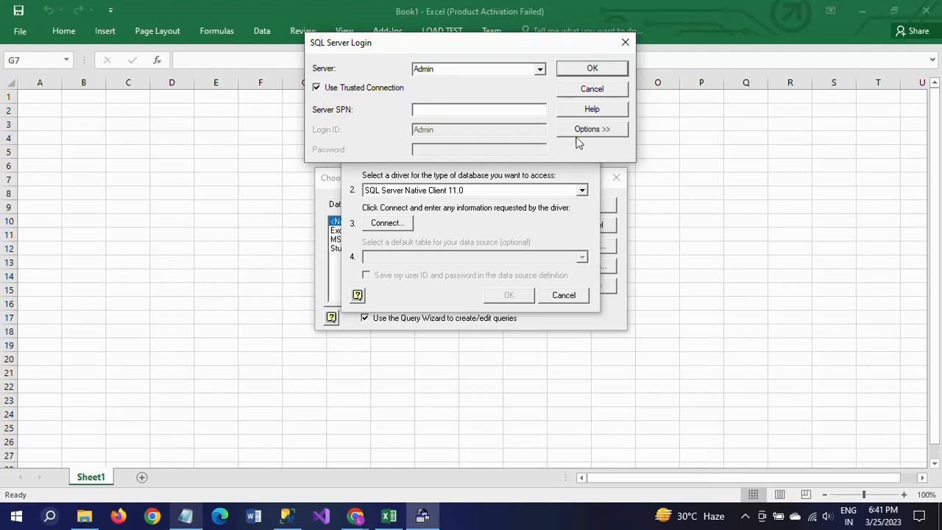
Choose Sample as the login's database, check the source table in SQL Server Management Studio, and confirm the login in Microsoft Query.
click(598, 131)
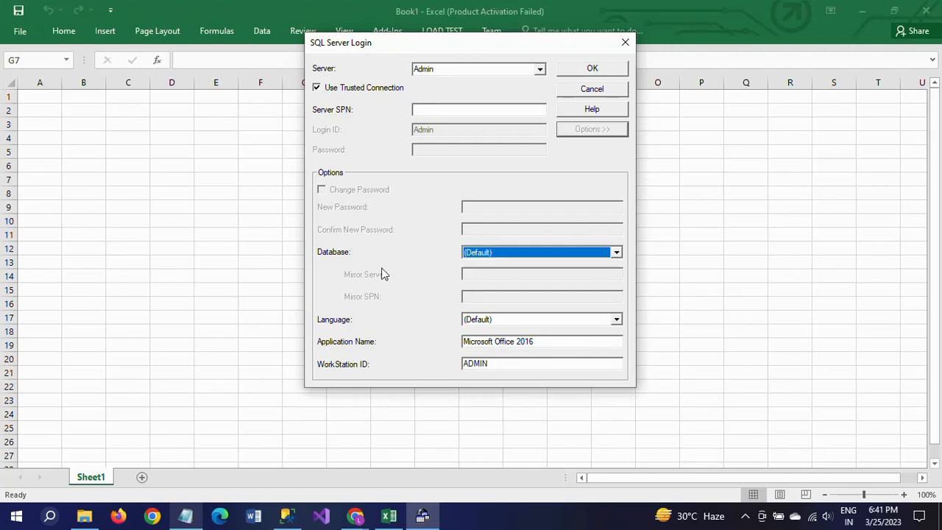
click(615, 253)
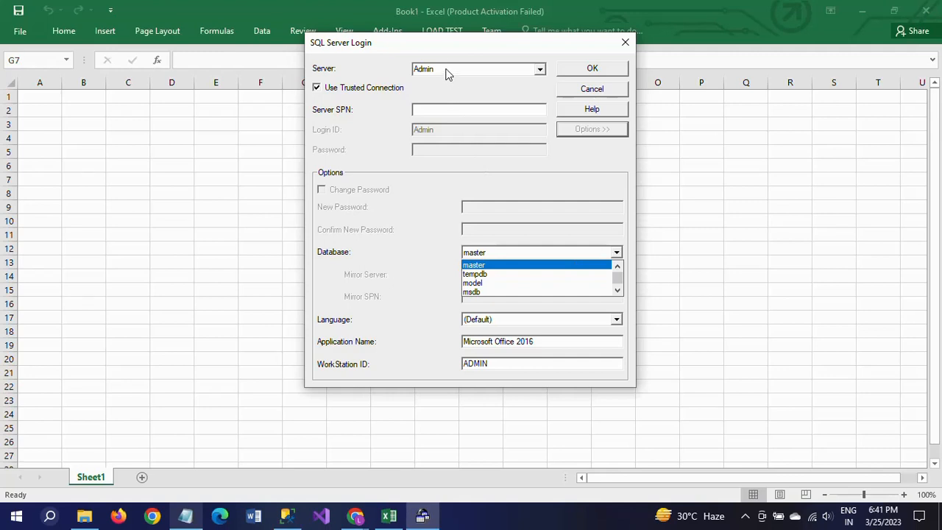
click(617, 292)
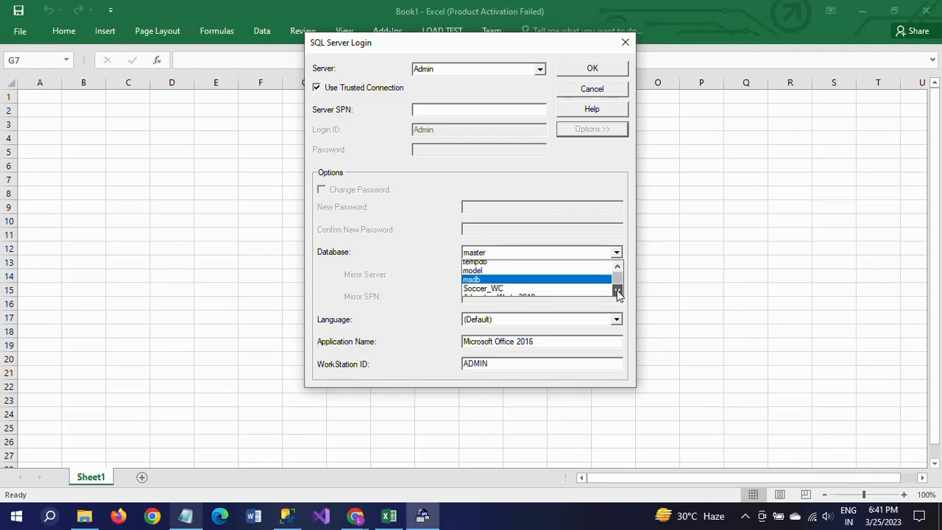
click(617, 291)
click(616, 292)
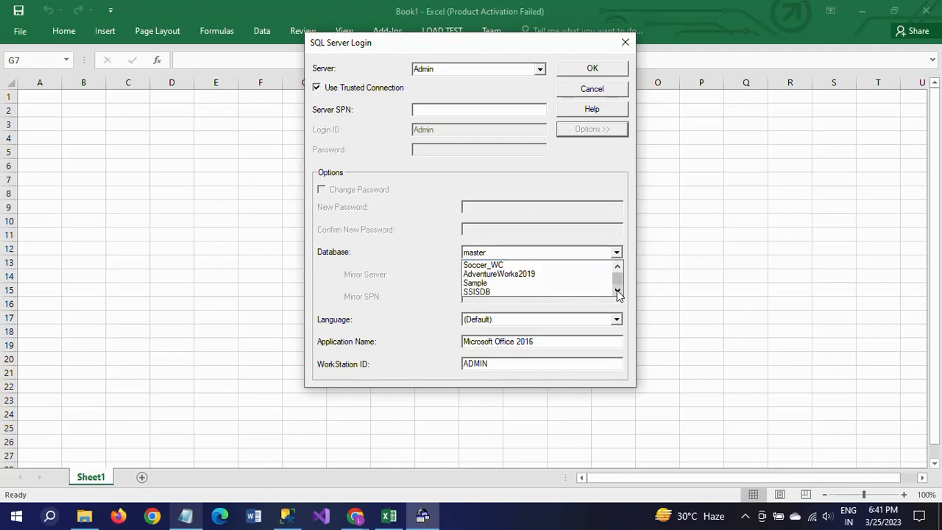
click(532, 286)
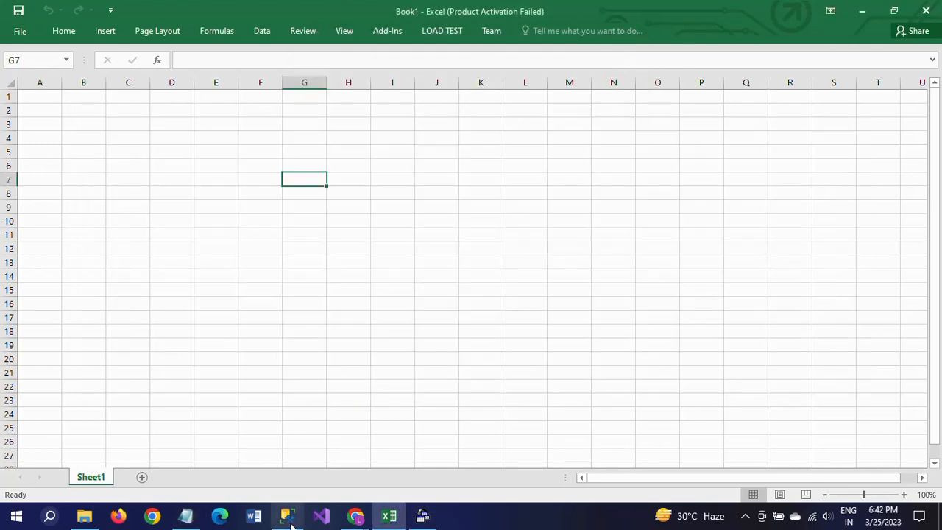
click(289, 518)
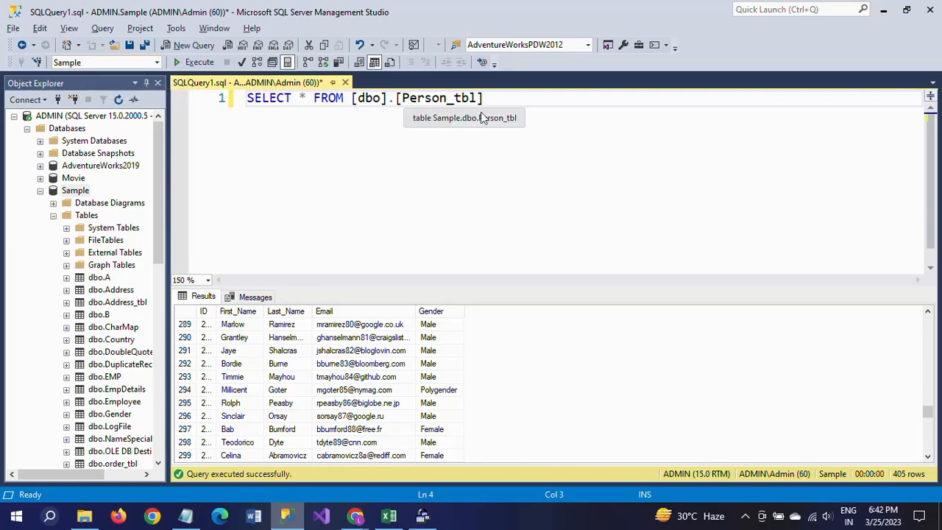
click(425, 520)
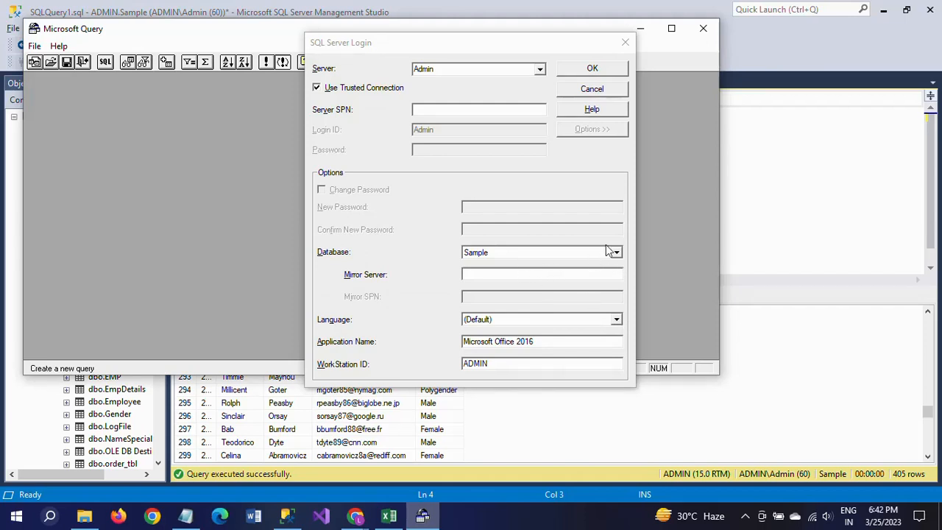
click(595, 69)
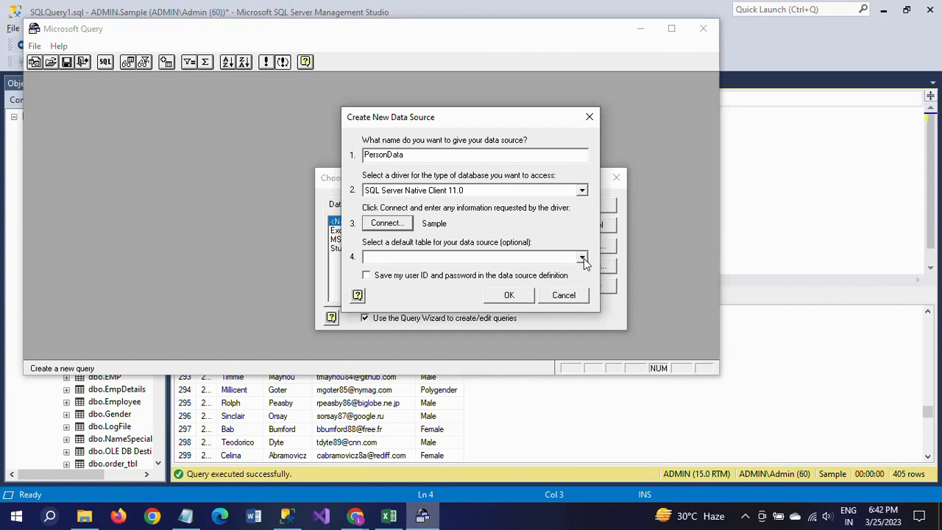
Create the data source with Person_tbl as its default table and open PersonData in the Query Wizard.
click(582, 258)
drag(585, 290, 583, 331)
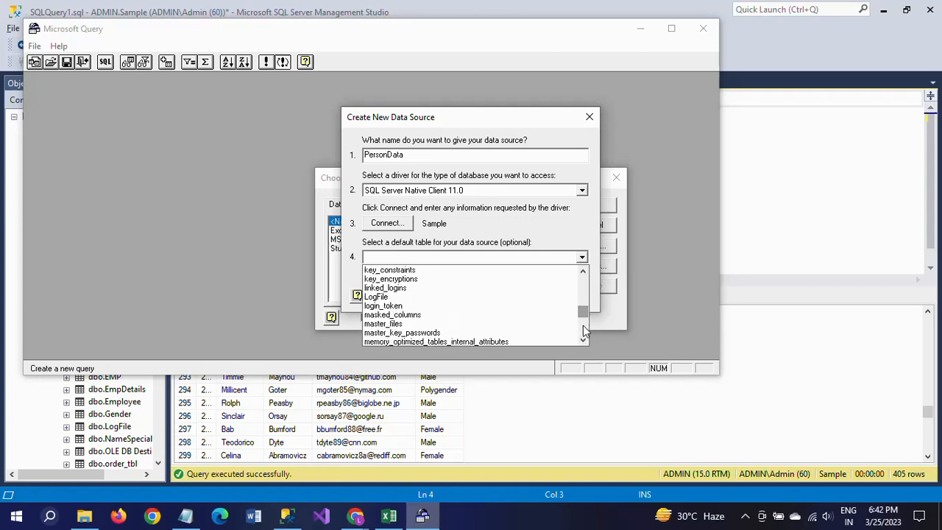
scroll(516, 324, down, 9)
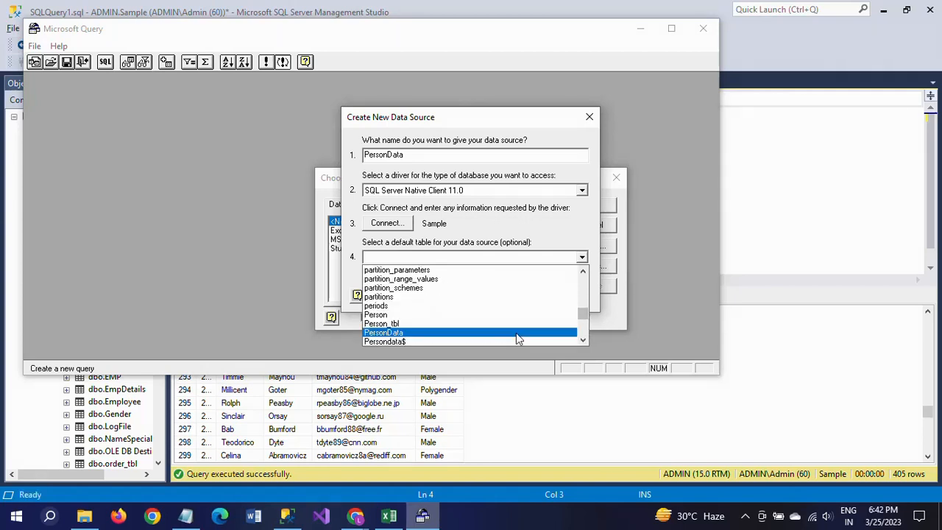
click(408, 323)
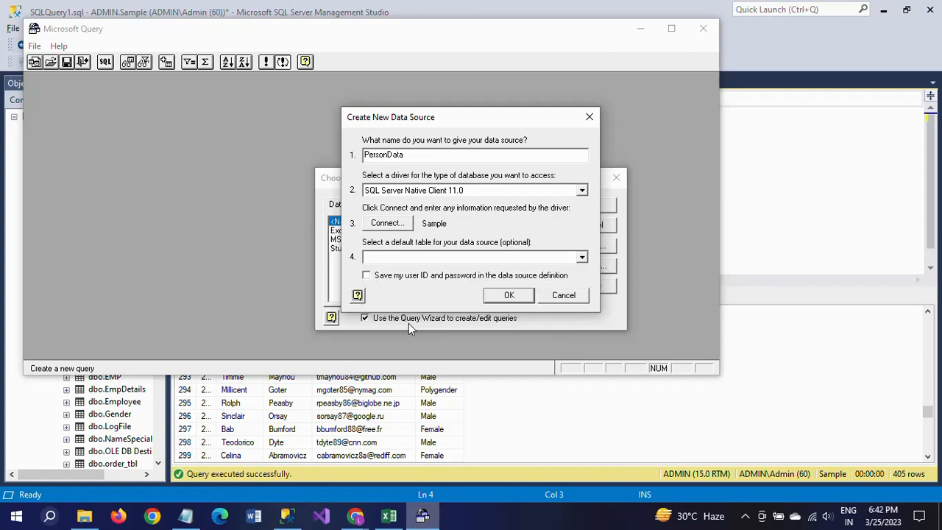
click(508, 296)
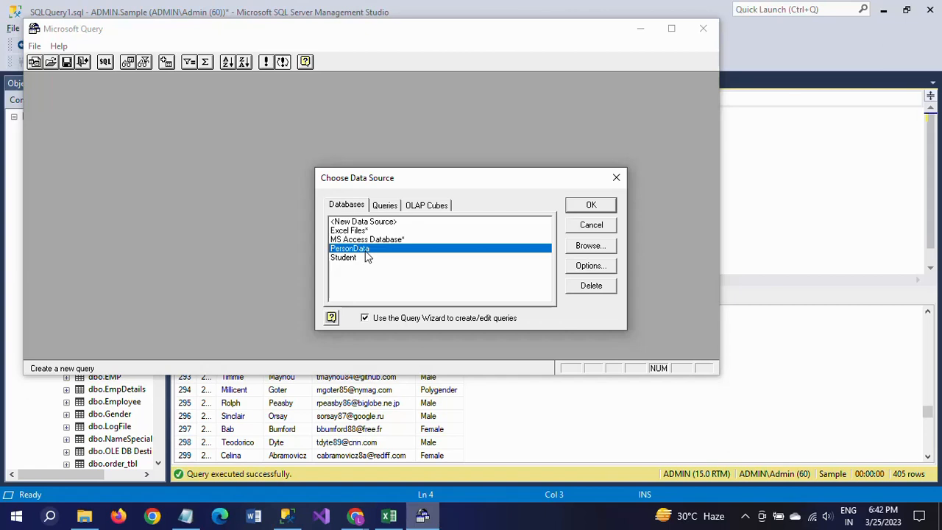
click(591, 206)
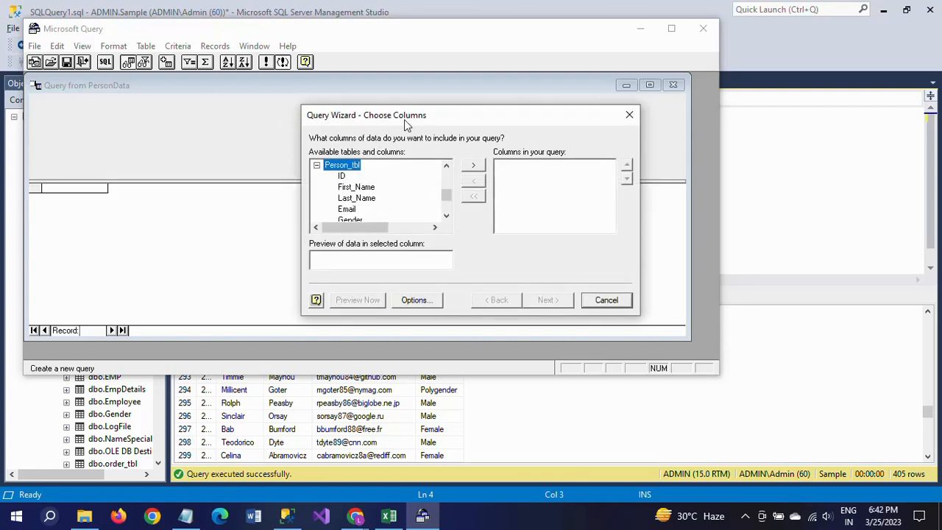
Include all Person_tbl columns in the unfiltered query and sort the rows by ID in ascending order.
click(473, 168)
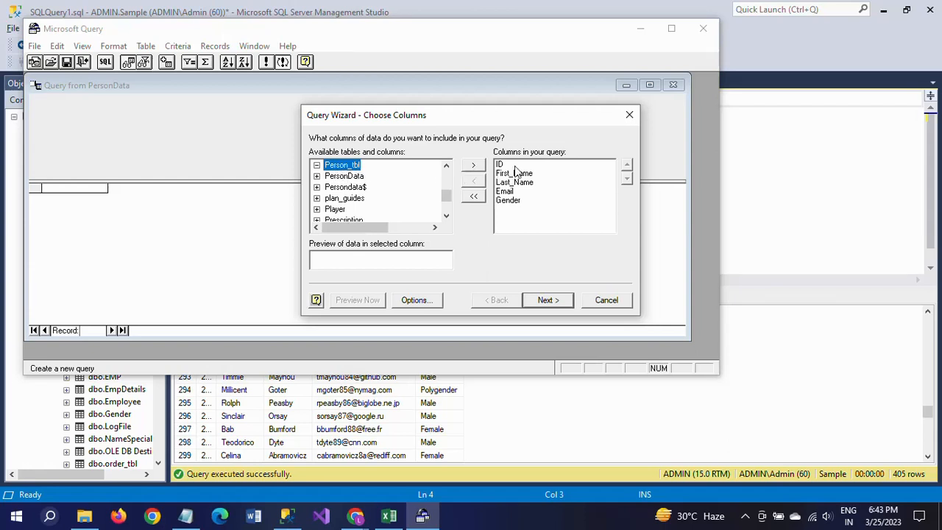
click(546, 300)
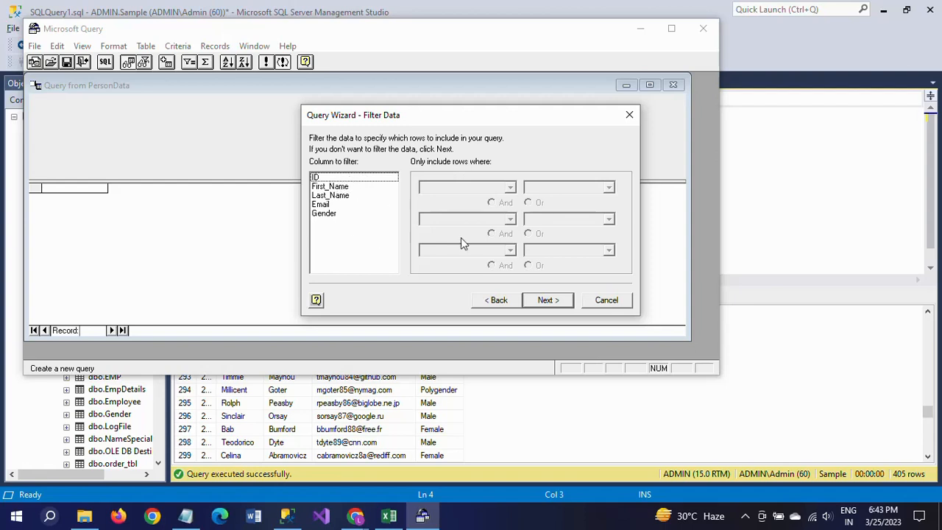
click(548, 300)
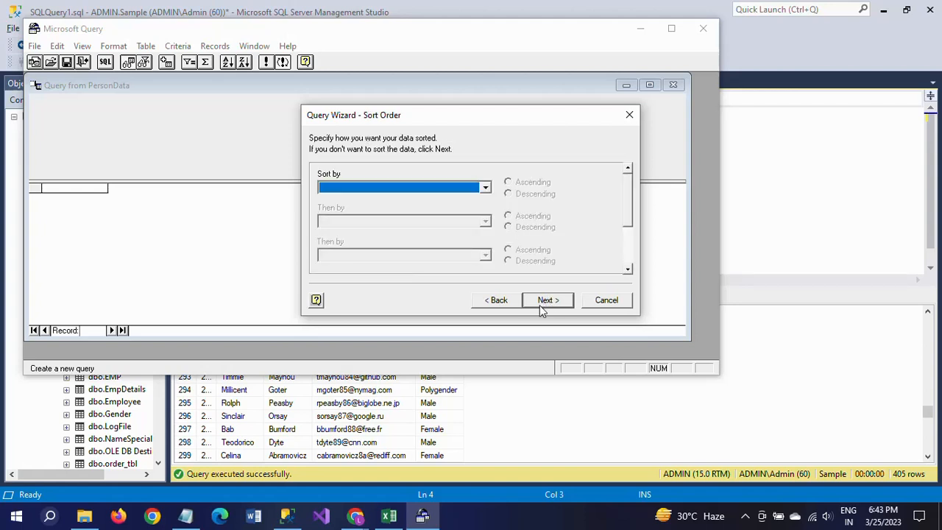
click(485, 189)
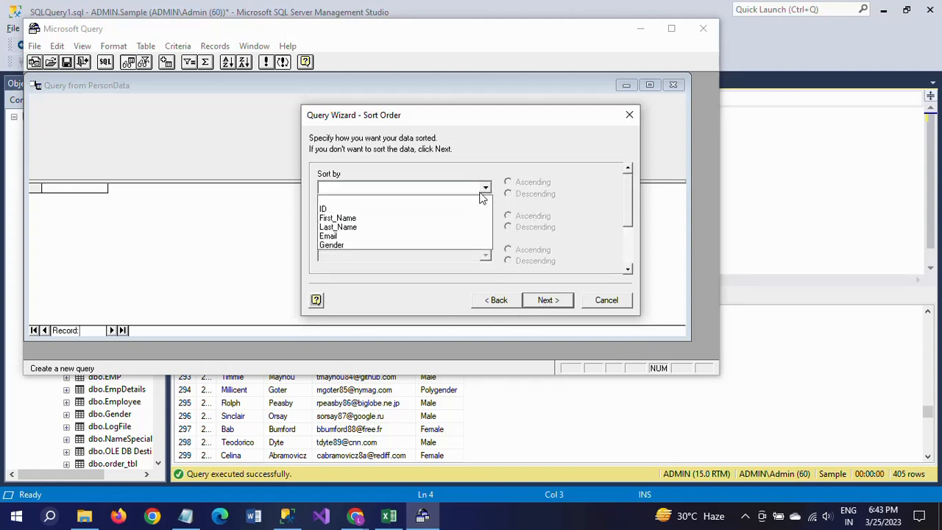
click(434, 209)
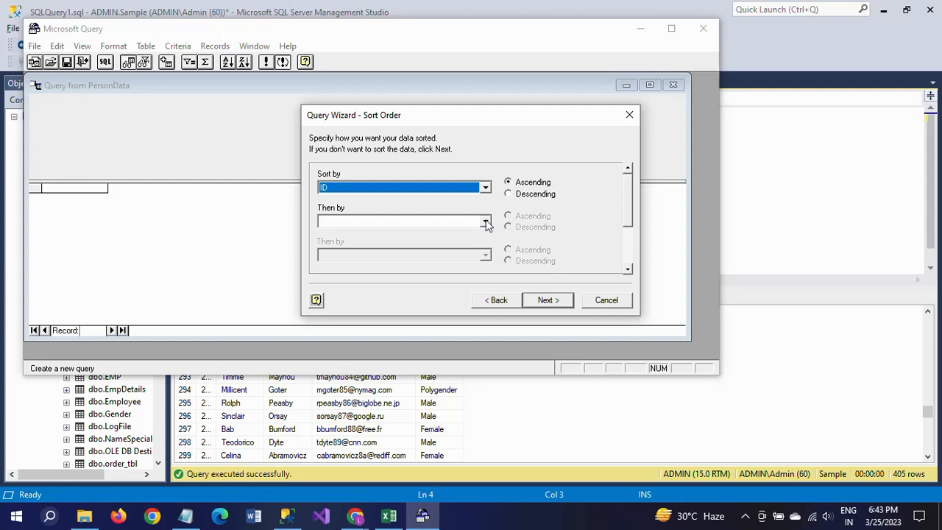
click(486, 222)
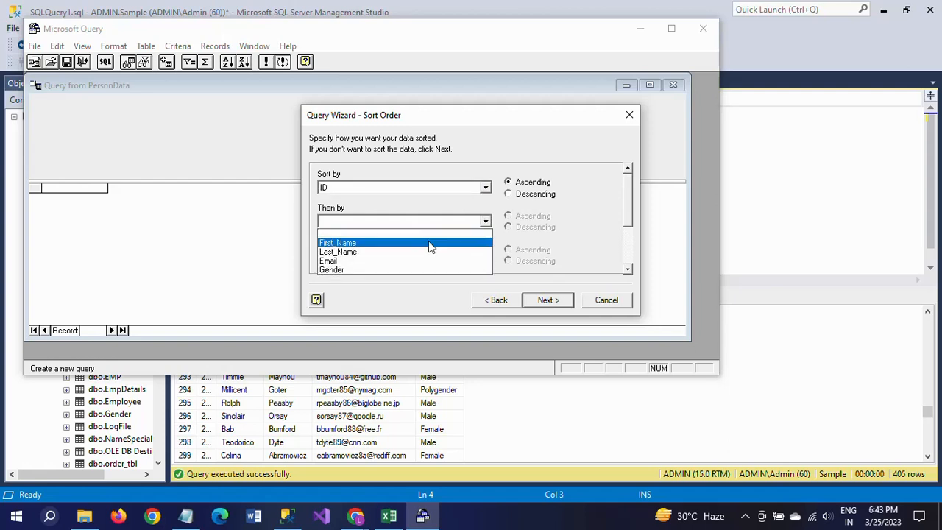
click(432, 243)
click(486, 255)
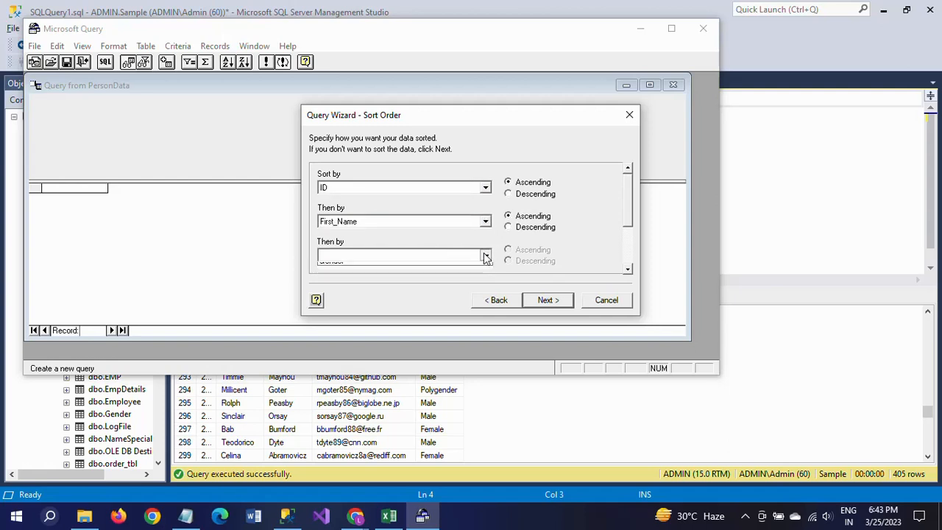
click(368, 277)
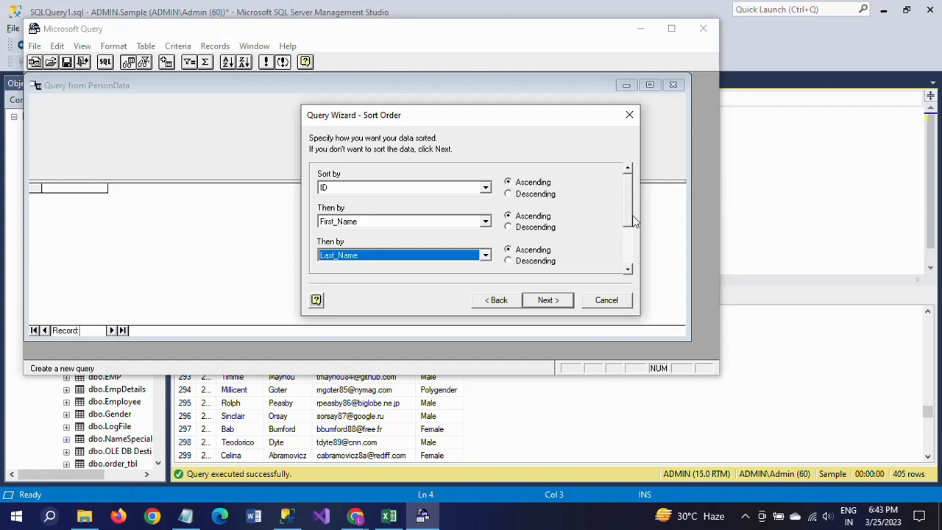
click(486, 221)
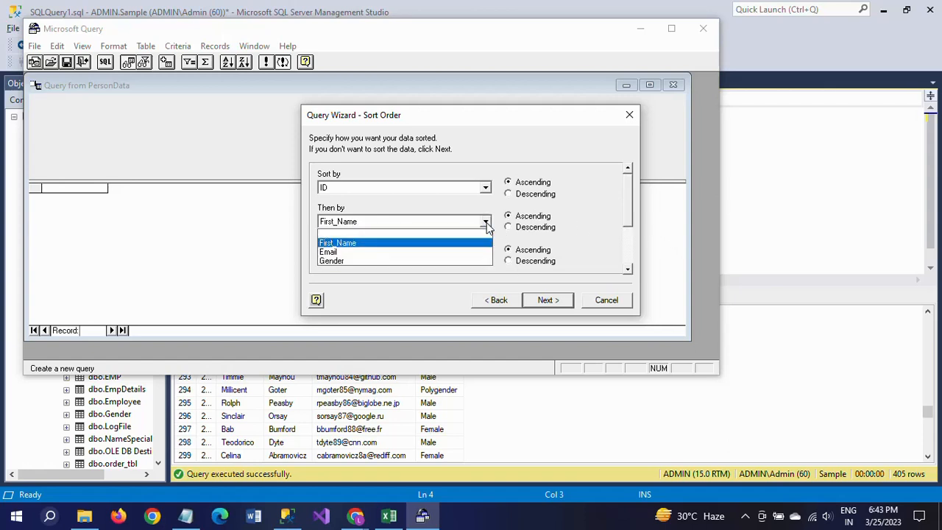
click(432, 234)
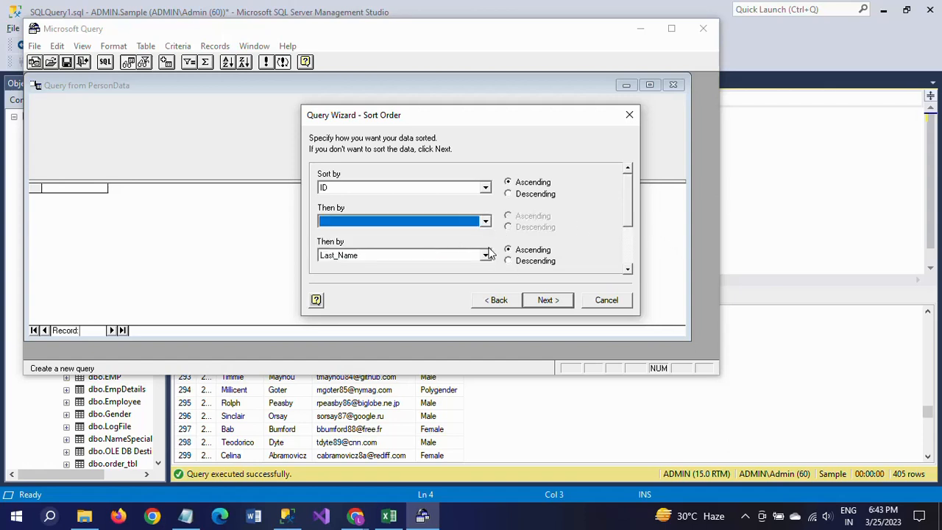
click(485, 255)
click(419, 265)
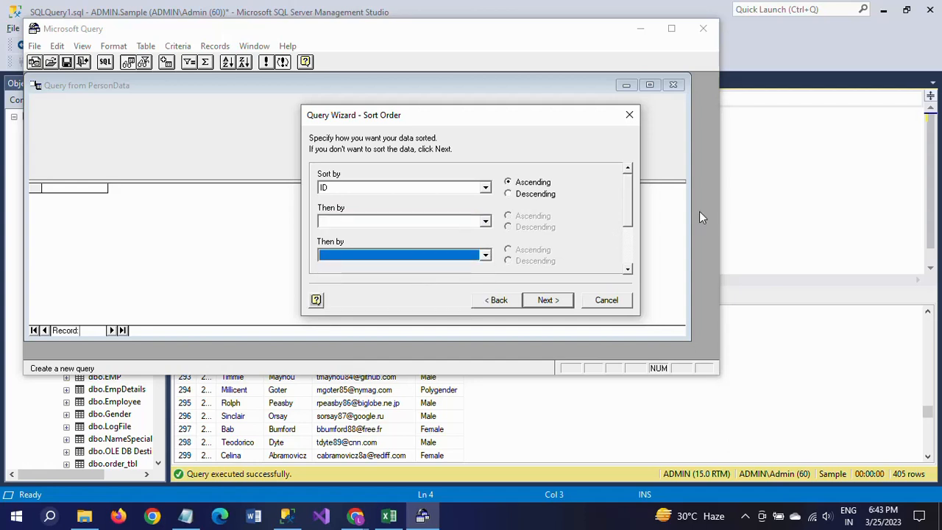
Finish the query and return its data to Excel as a table in the existing worksheet at cell G7.
drag(627, 220, 629, 251)
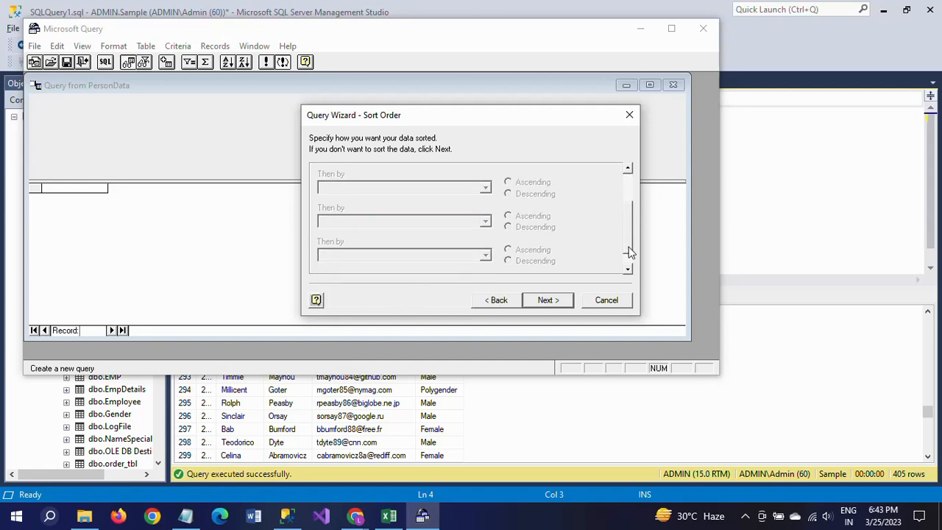
click(548, 300)
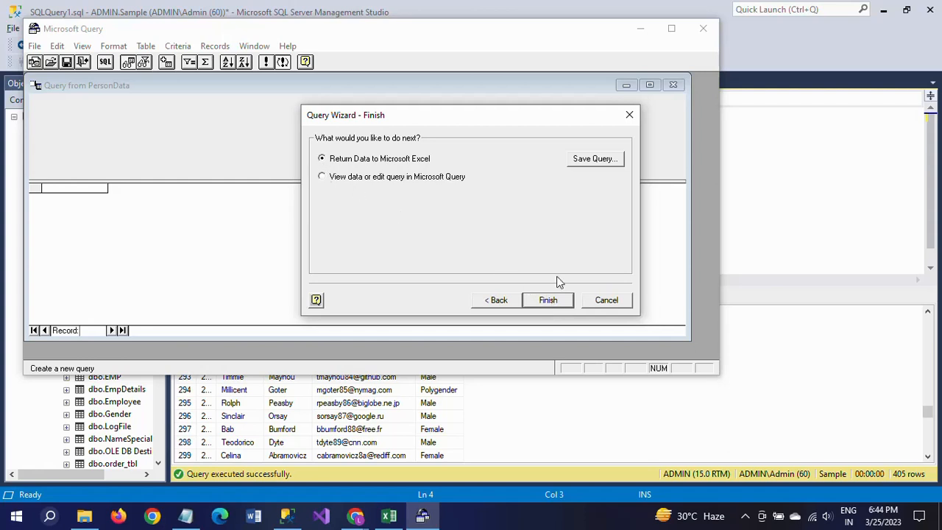
click(552, 301)
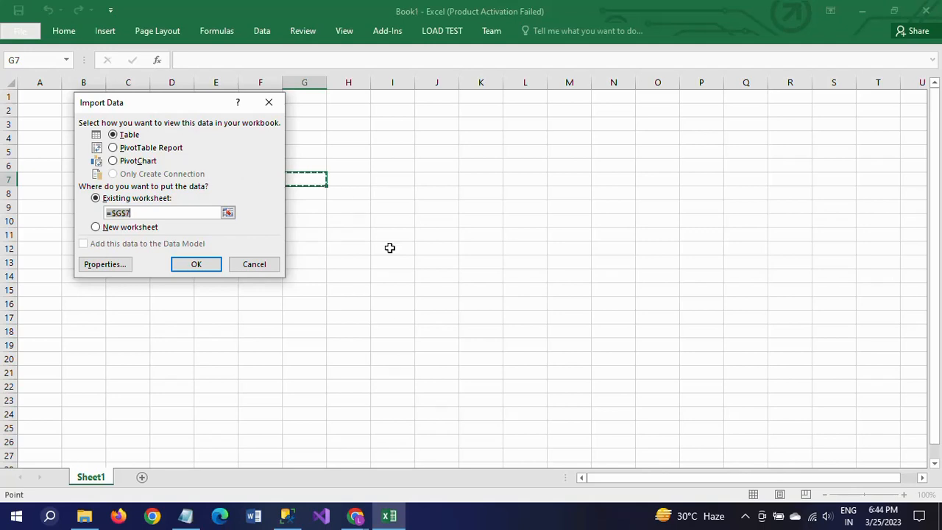
click(196, 265)
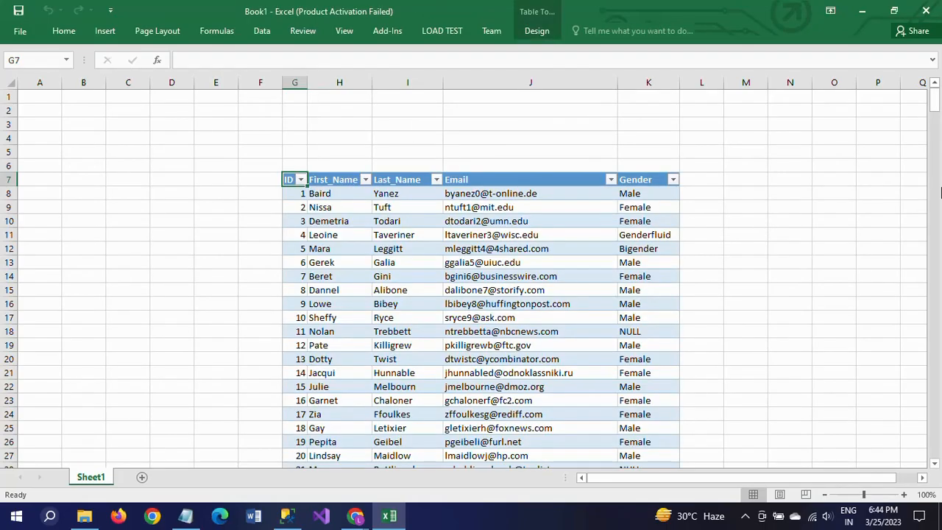
Examine the imported person table down to its last record and return to its beginning.
drag(934, 99, 941, 454)
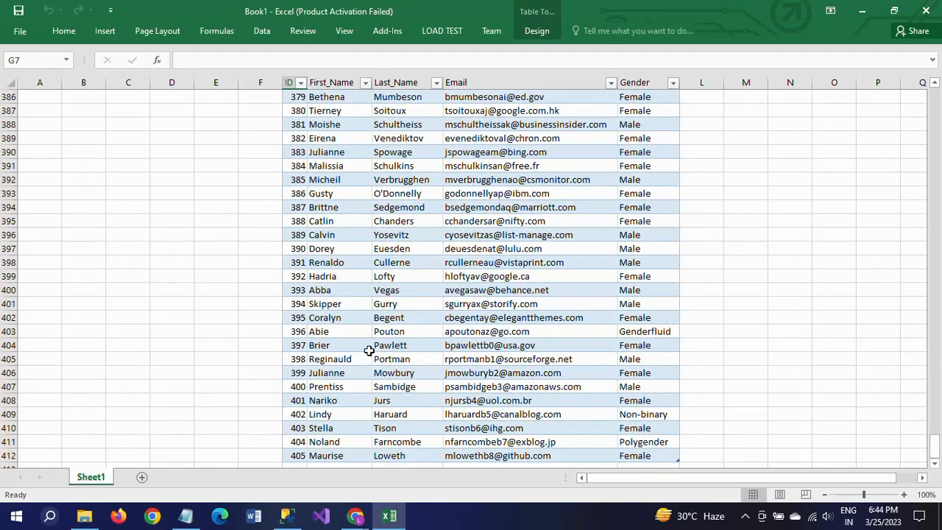
key(ctrl+Down)
scroll(403, 346, up, 15)
scroll(403, 345, up, 20)
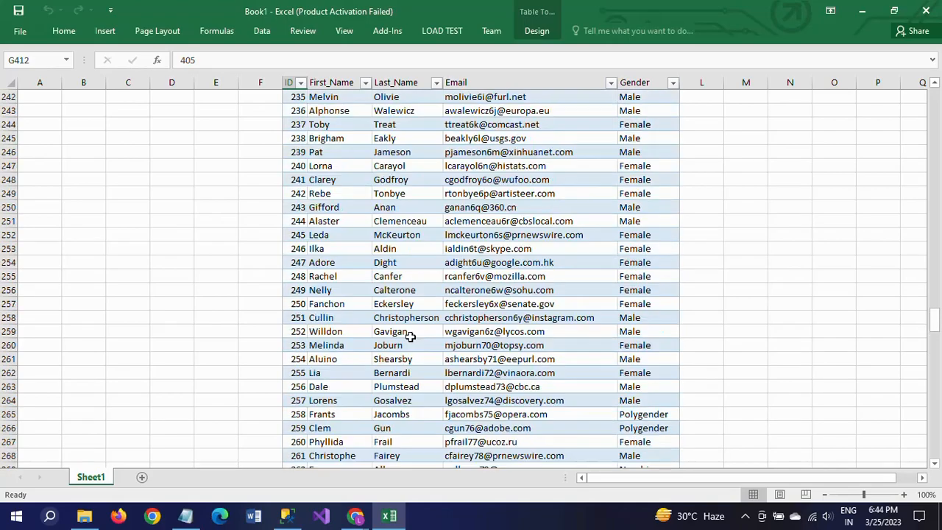
scroll(409, 333, up, 20)
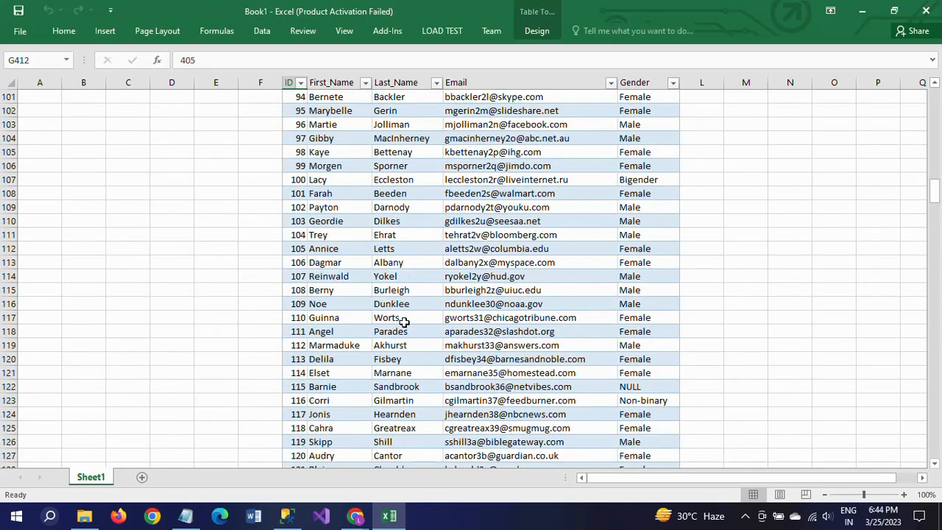
scroll(426, 306, up, 18)
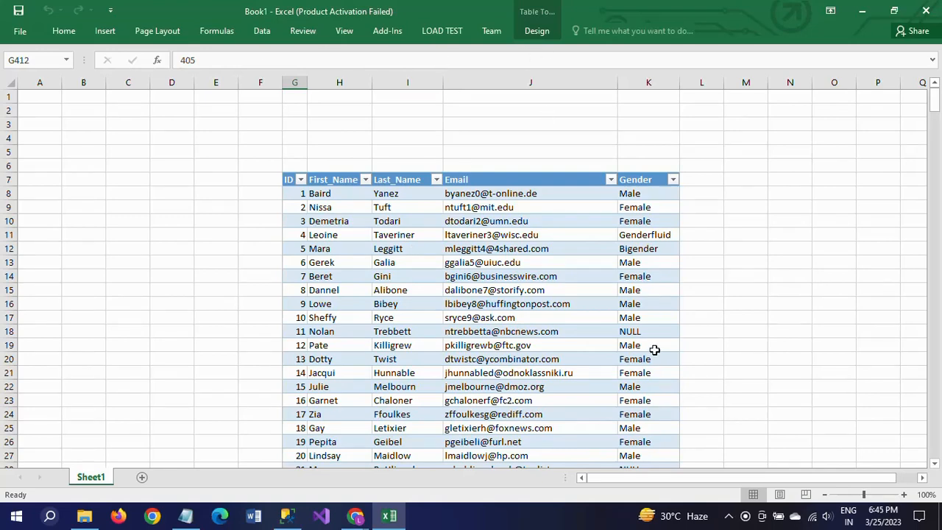
click(262, 34)
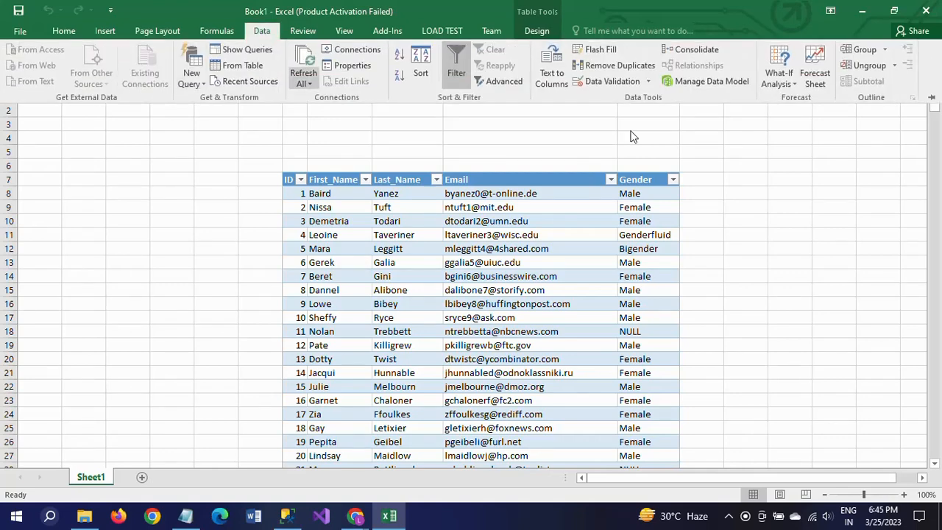
click(738, 204)
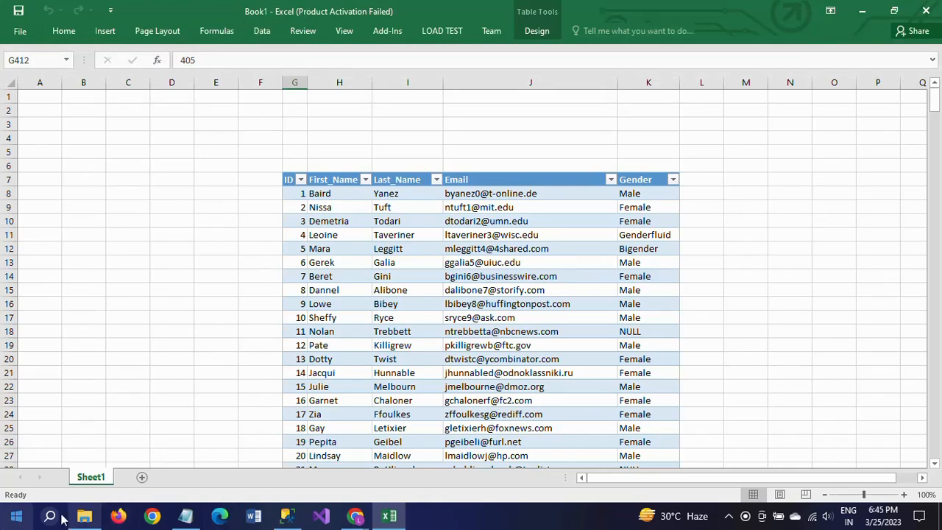
Add a new worksheet and start creating a new Microsoft Query data source from it.
click(142, 477)
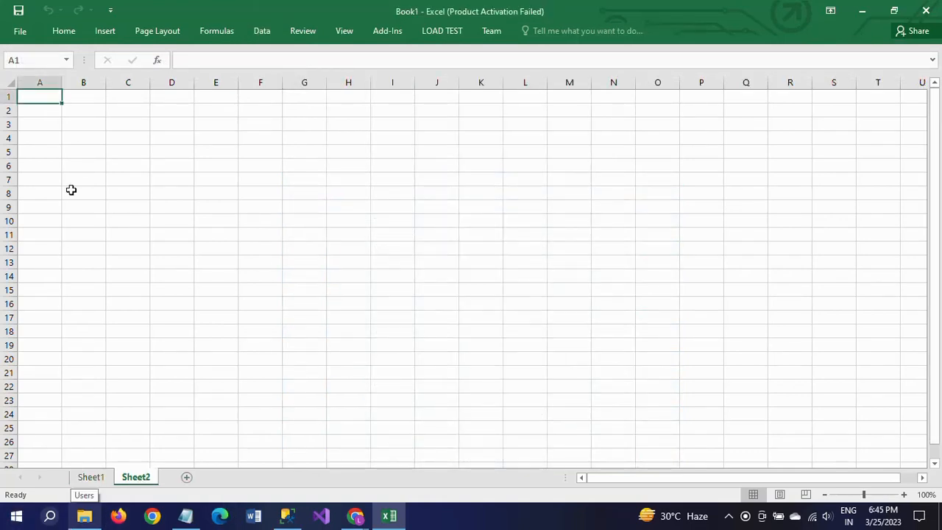
click(263, 32)
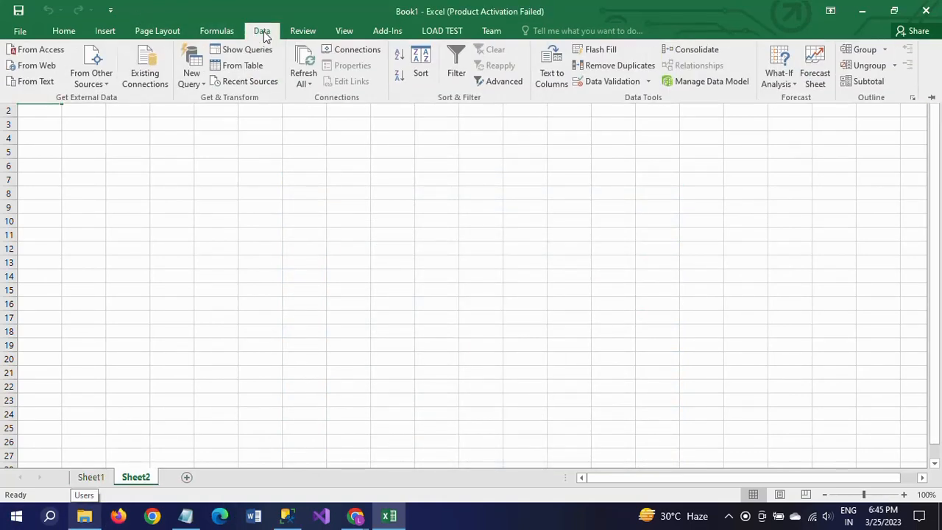
click(120, 195)
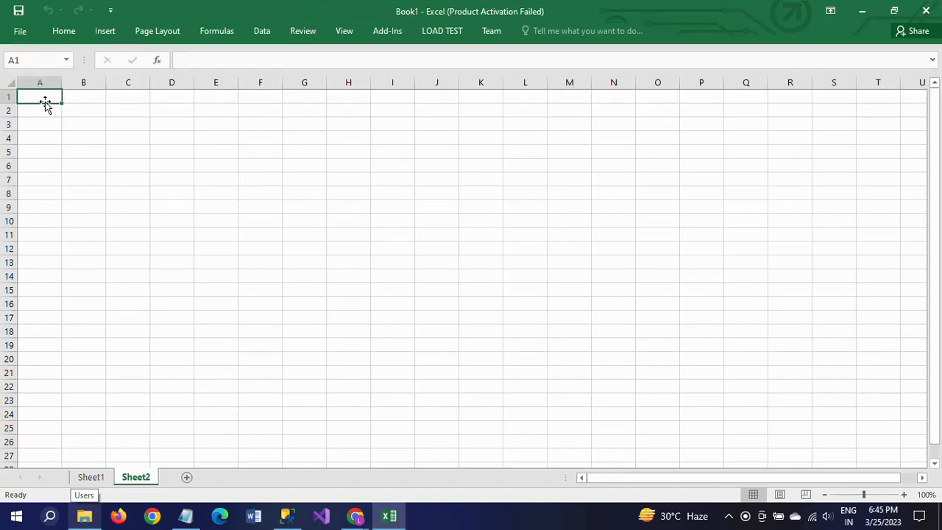
click(262, 31)
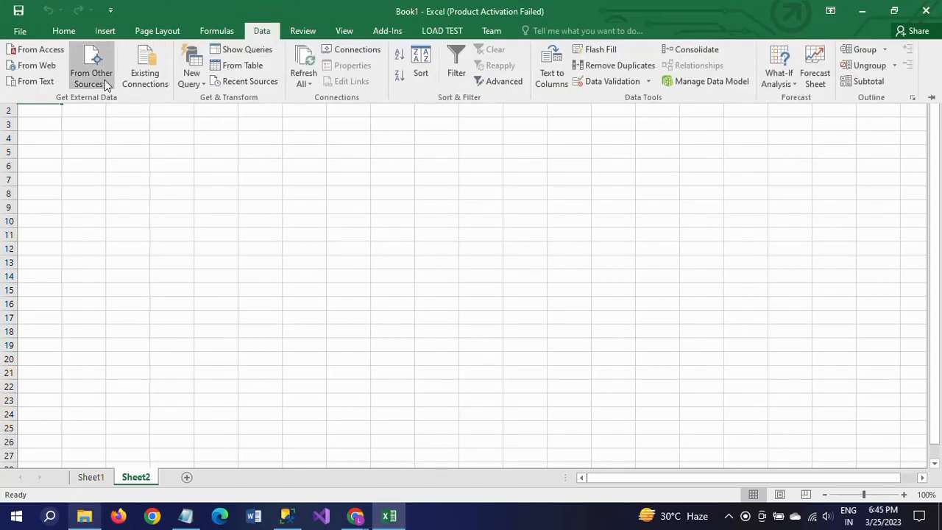
click(105, 81)
click(154, 313)
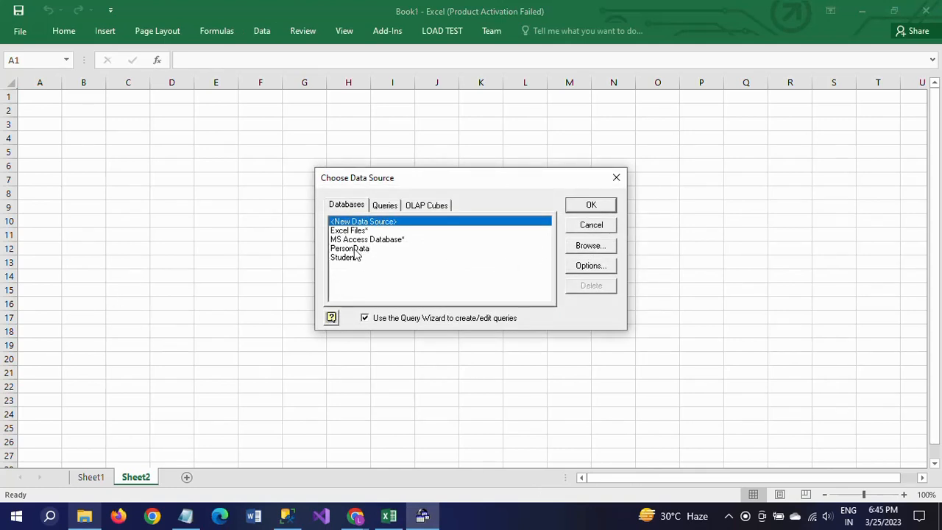
click(591, 207)
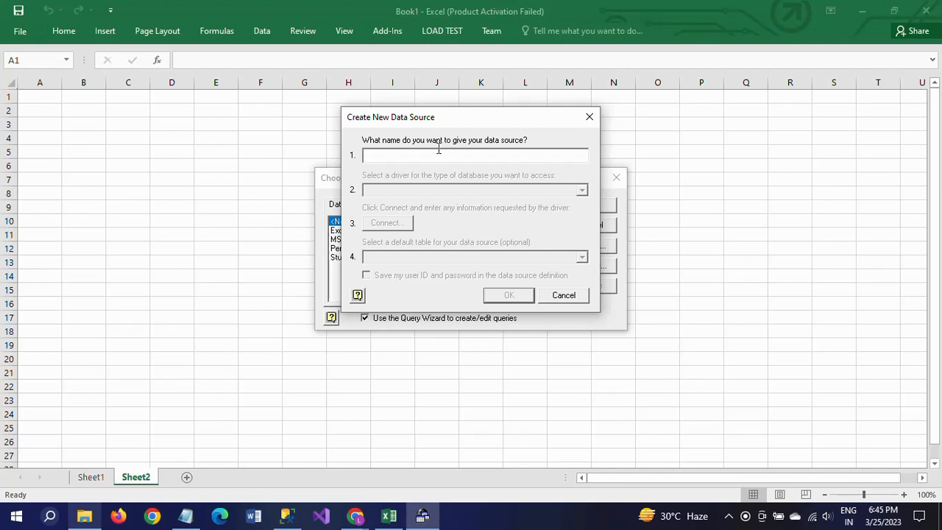
Name the new data source Student and choose the SQL Server Native Client 11.0 driver.
text(Student)
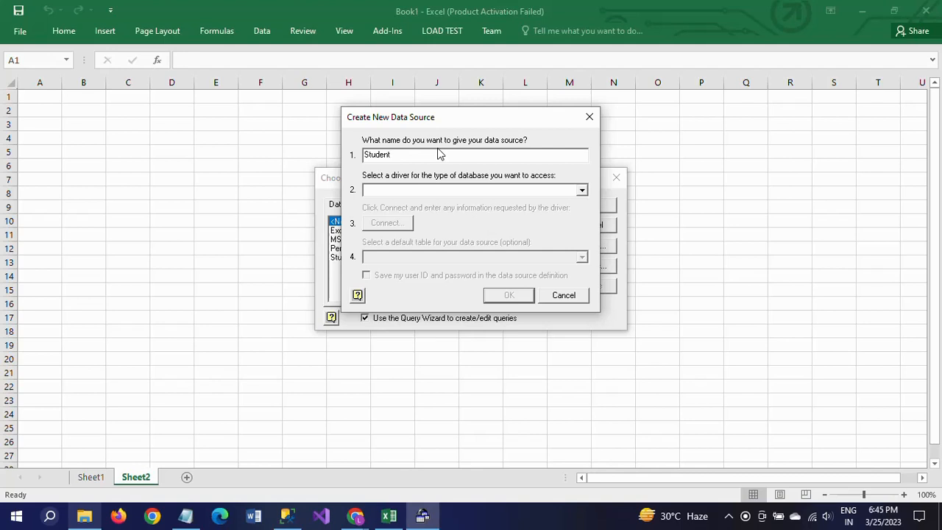
click(581, 193)
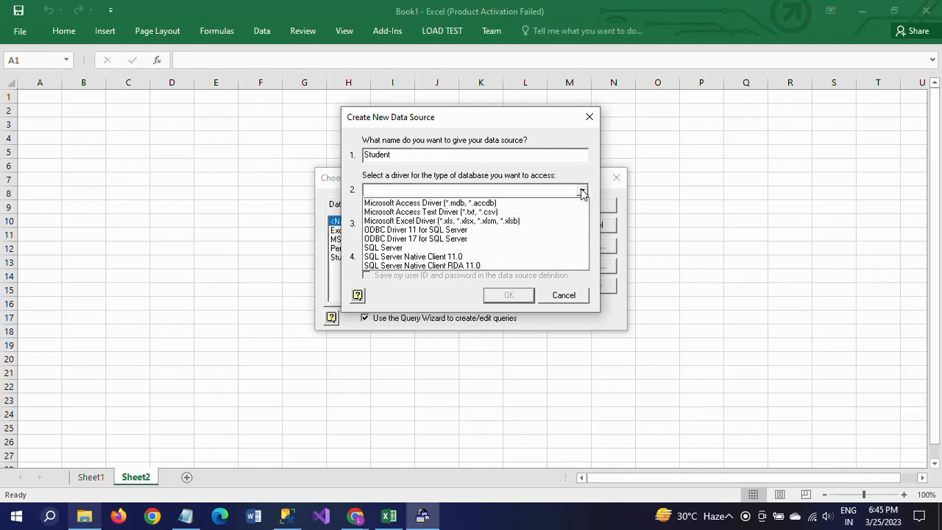
click(475, 262)
Set the Student data source's SQL Server login to a trusted connection on the server ADMIN.
click(391, 226)
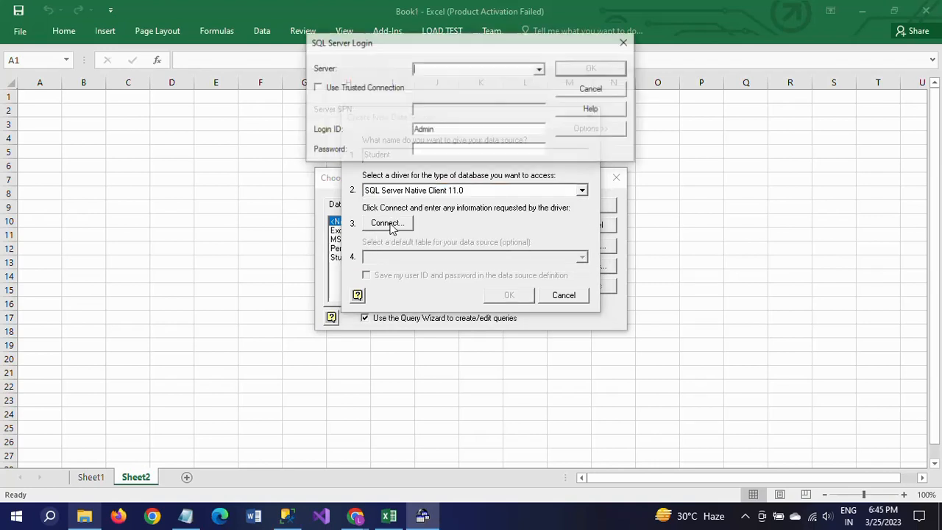
click(317, 89)
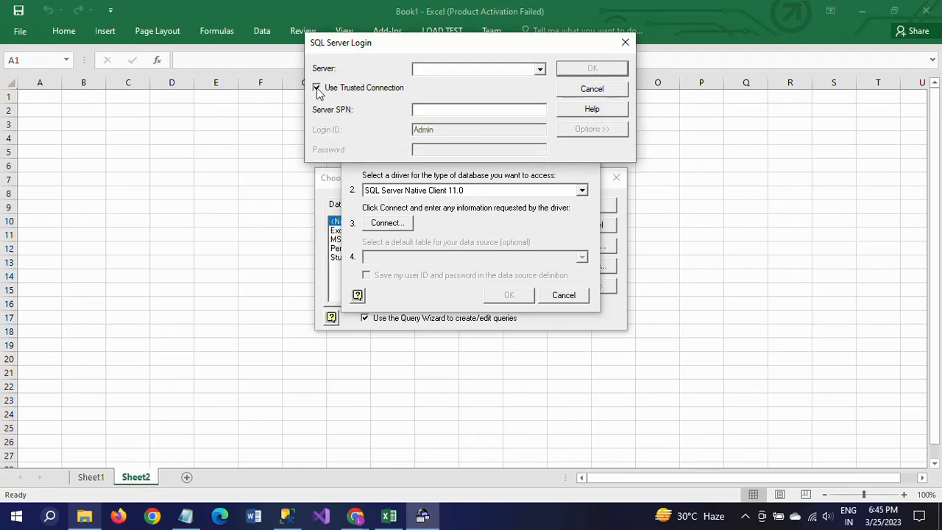
click(439, 70)
text(ADMIN)
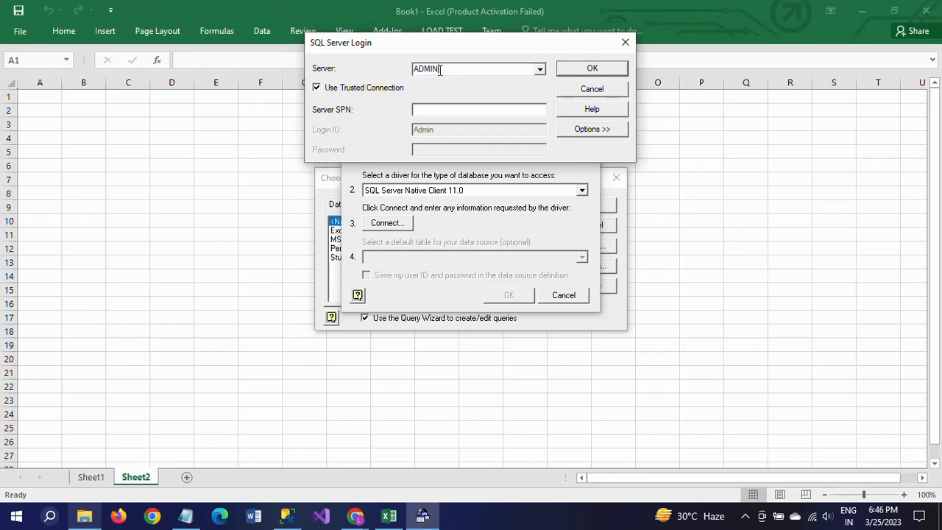
Choose Sample as the database in the SQL Server login options and connect.
click(586, 133)
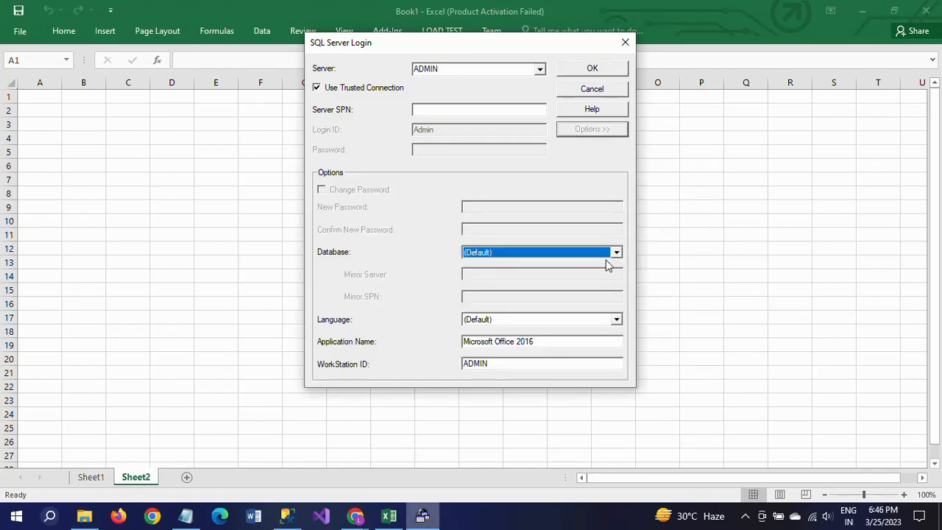
click(616, 252)
click(617, 291)
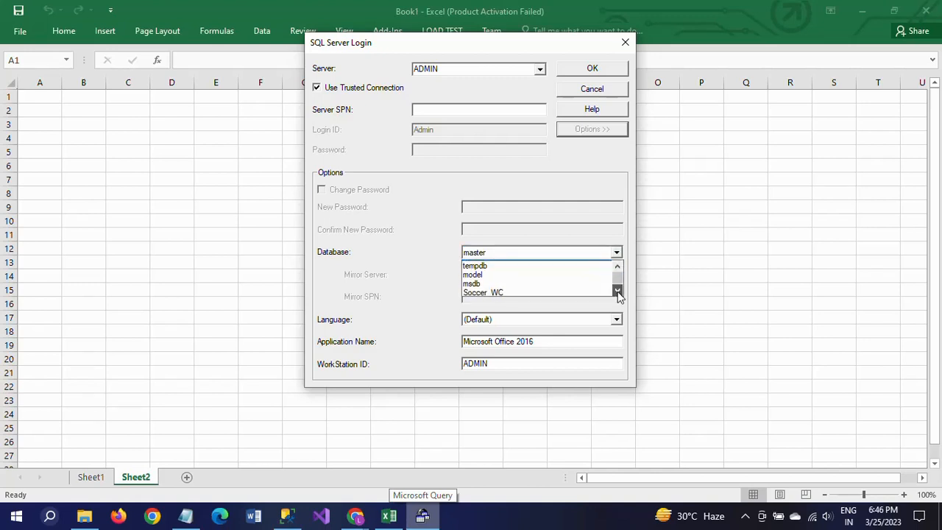
click(617, 291)
click(617, 291)
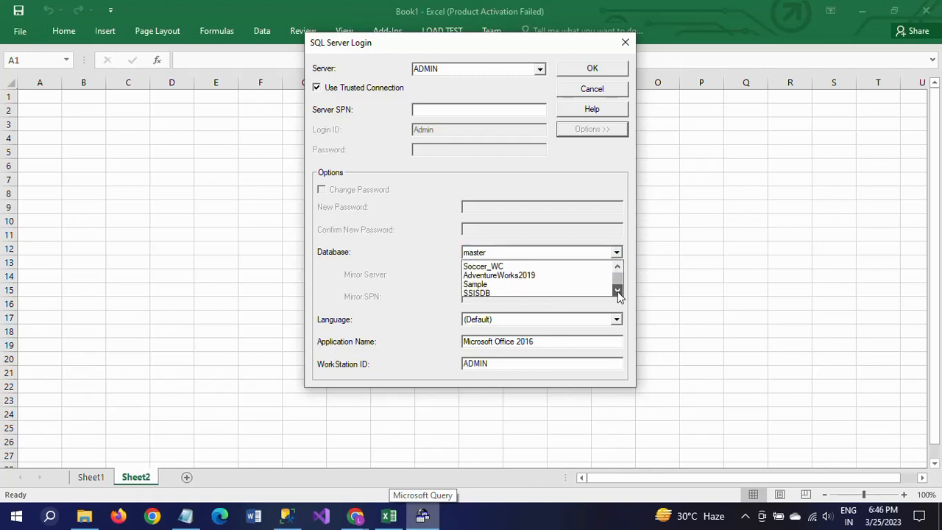
click(502, 284)
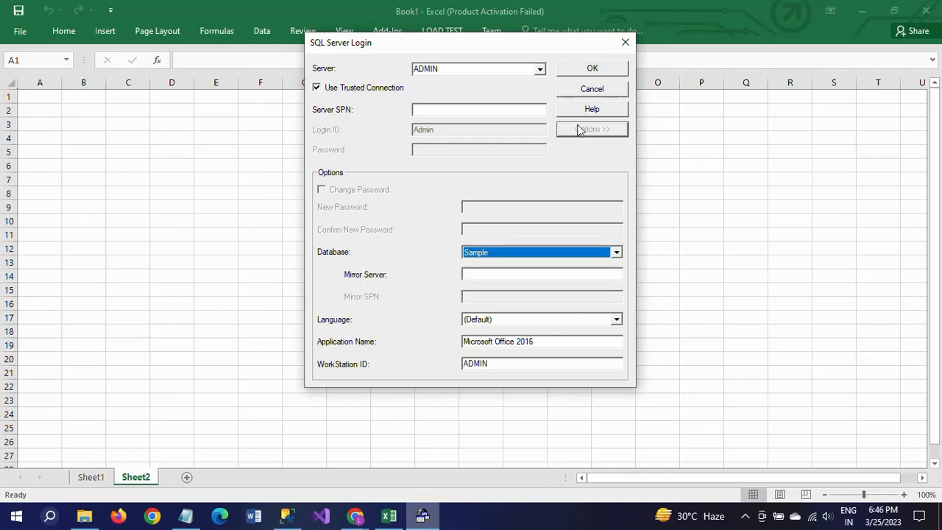
click(592, 69)
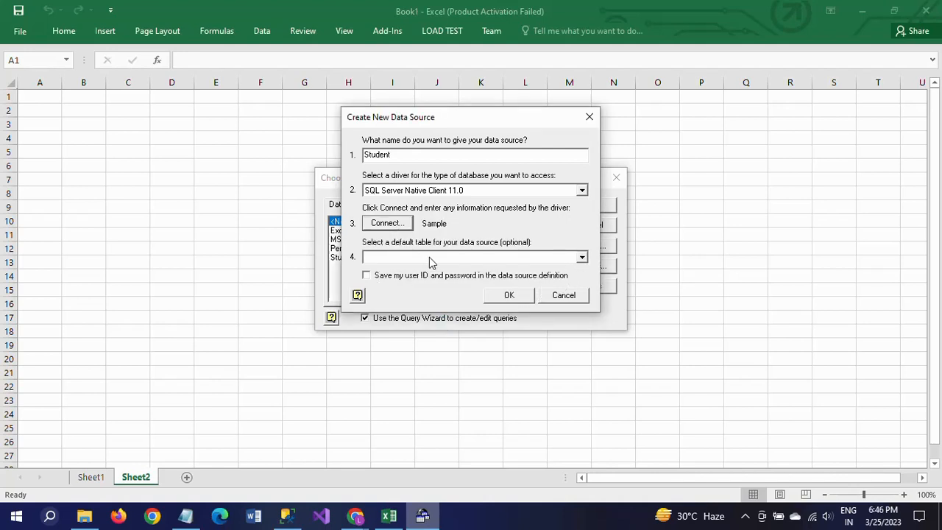
Set Student_tbl as the default table and save the Student data source, replacing the existing Student.dsn file.
click(582, 258)
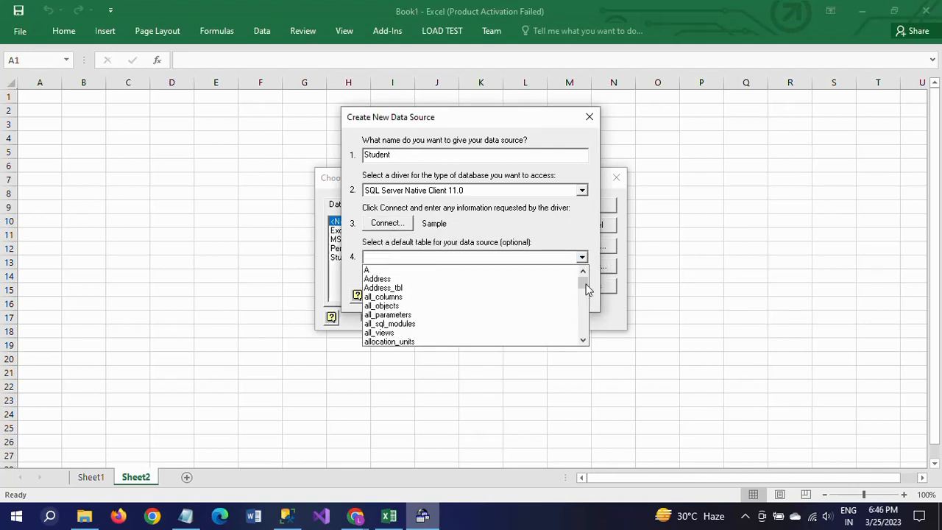
drag(584, 282, 584, 328)
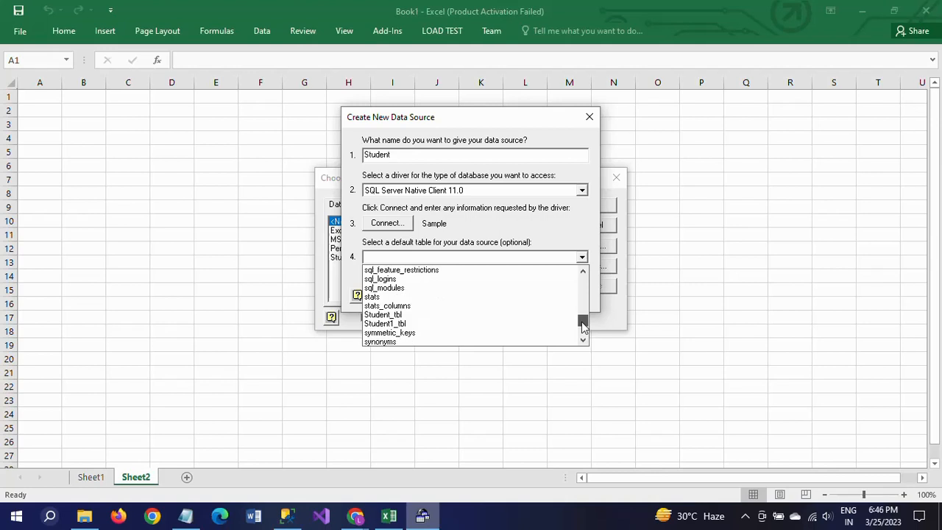
click(390, 314)
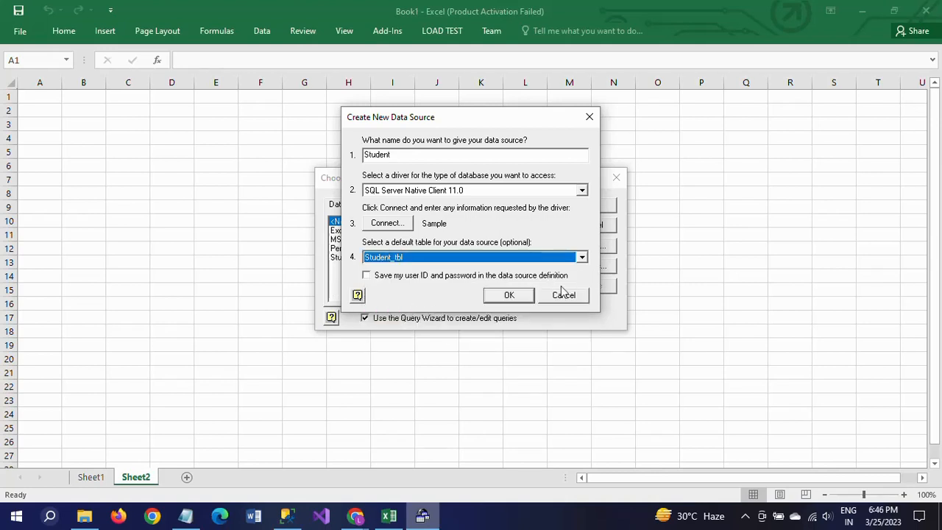
click(515, 301)
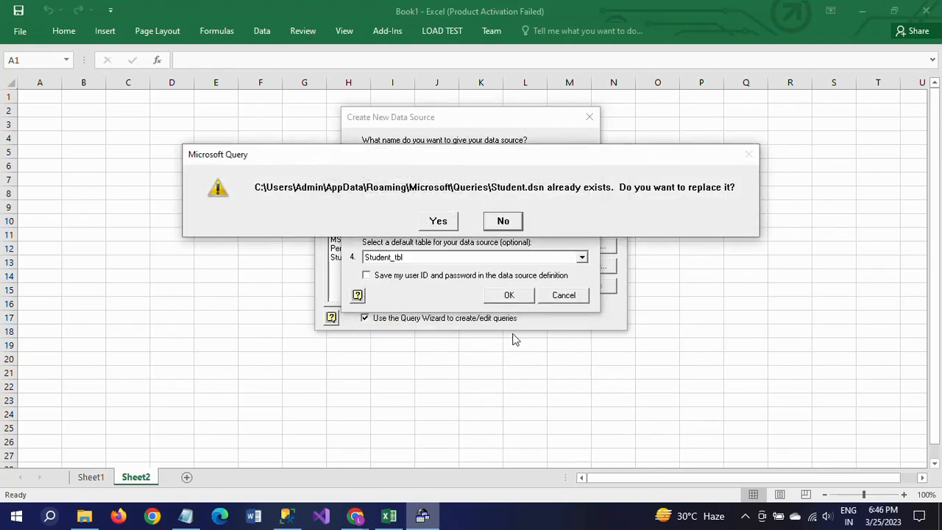
click(438, 222)
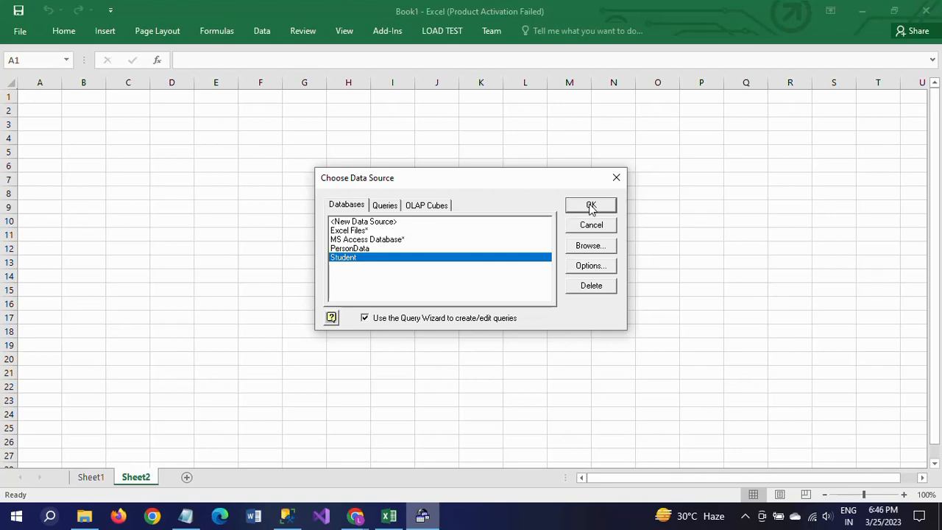
Start a query on the Student data source with all columns of Student_tbl (ID, Name, Marks) and no row filter.
click(591, 206)
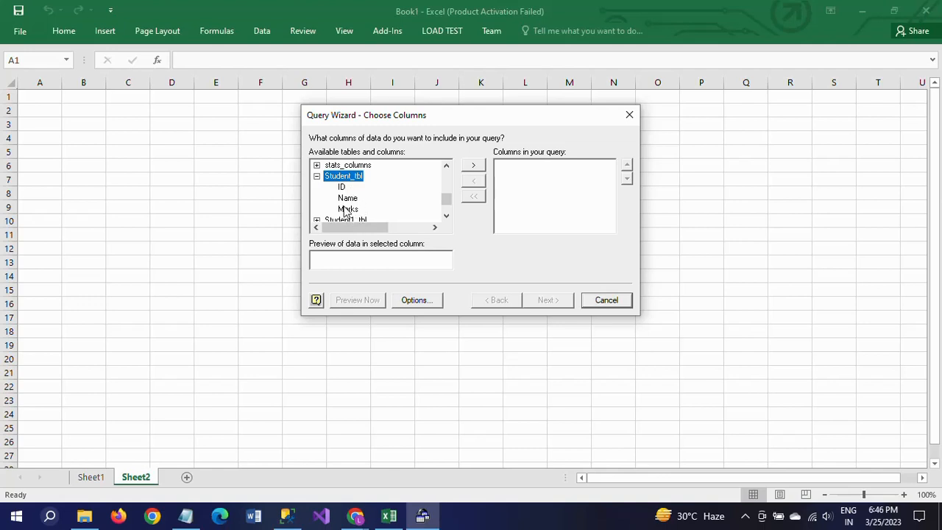
click(474, 168)
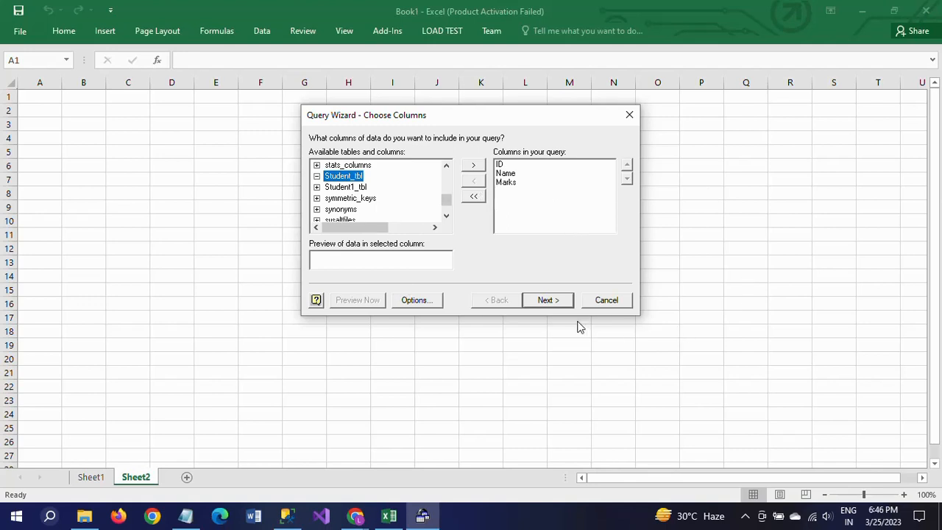
click(547, 300)
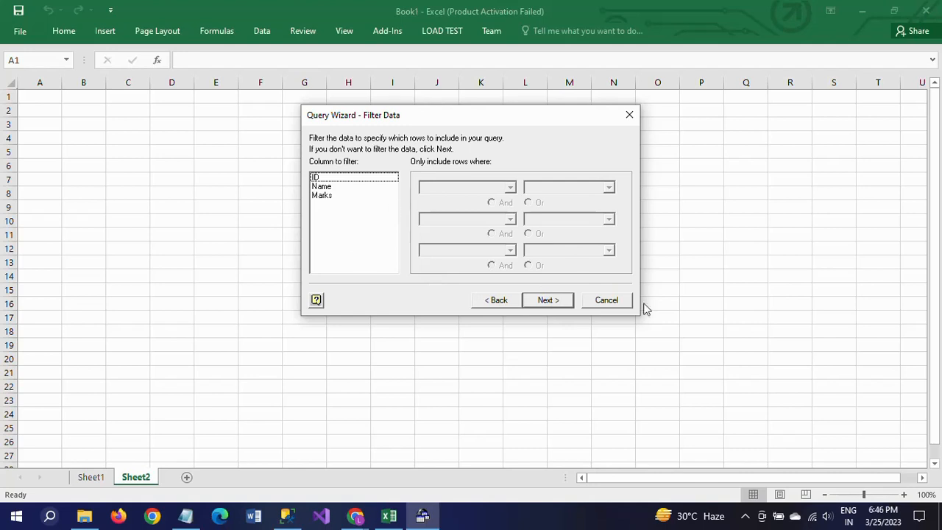
click(546, 302)
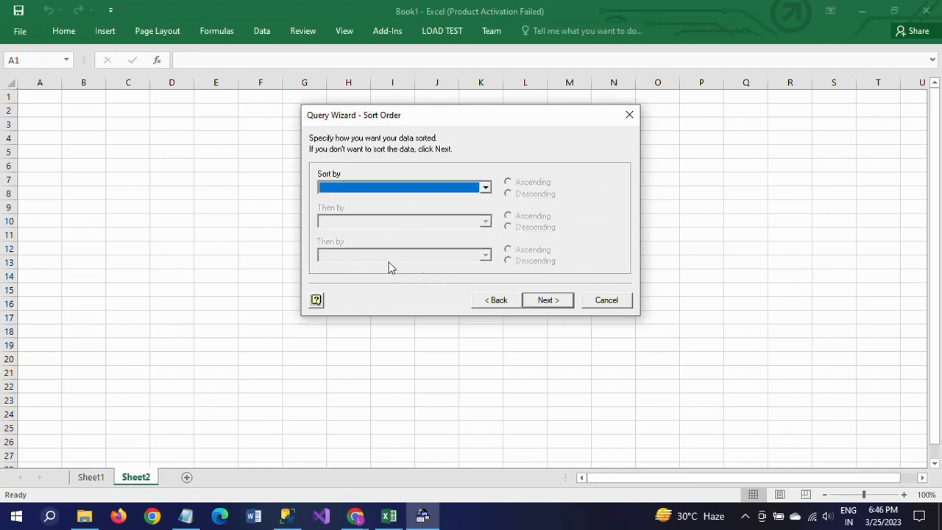
Sort the query by ID in ascending order and finish it by returning the data to Microsoft Excel.
click(485, 189)
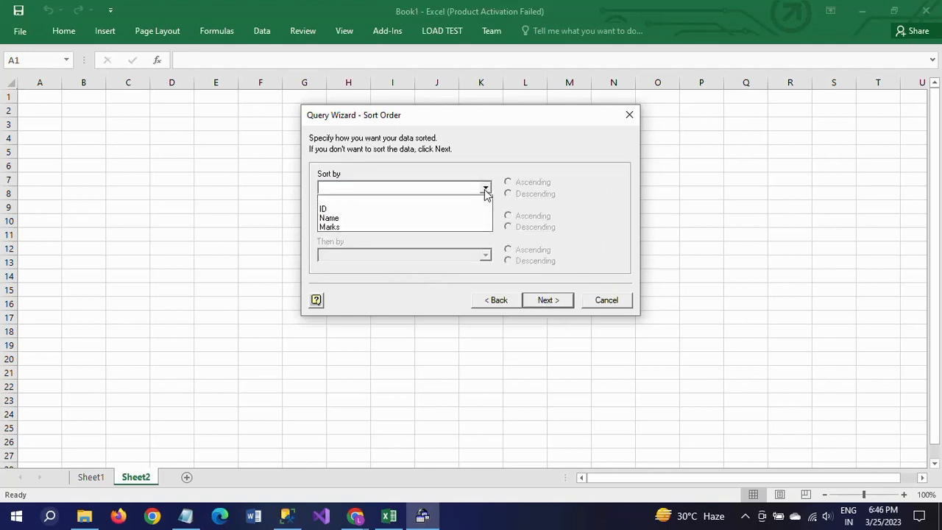
click(434, 211)
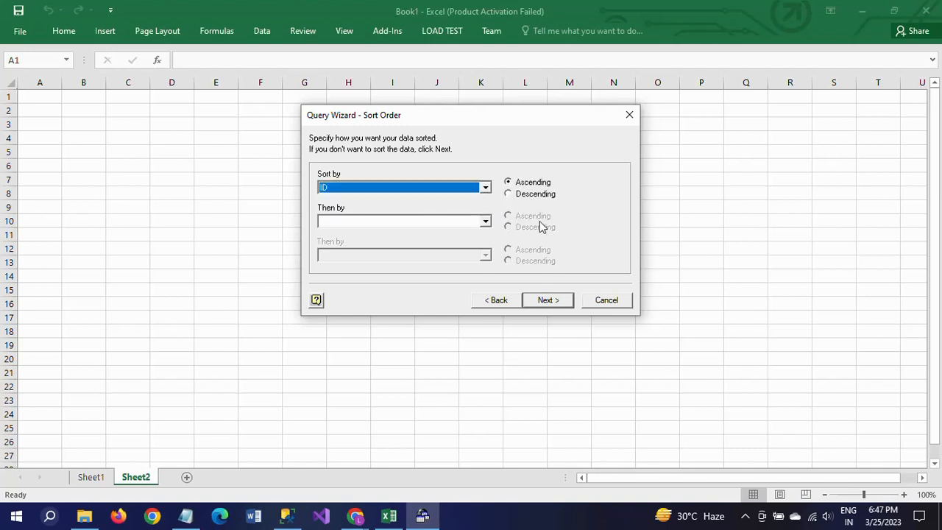
click(551, 301)
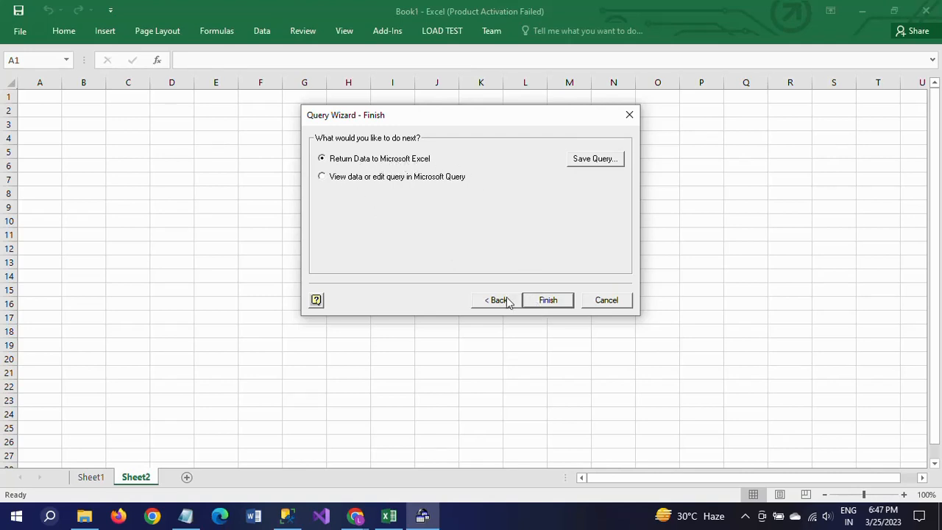
click(542, 300)
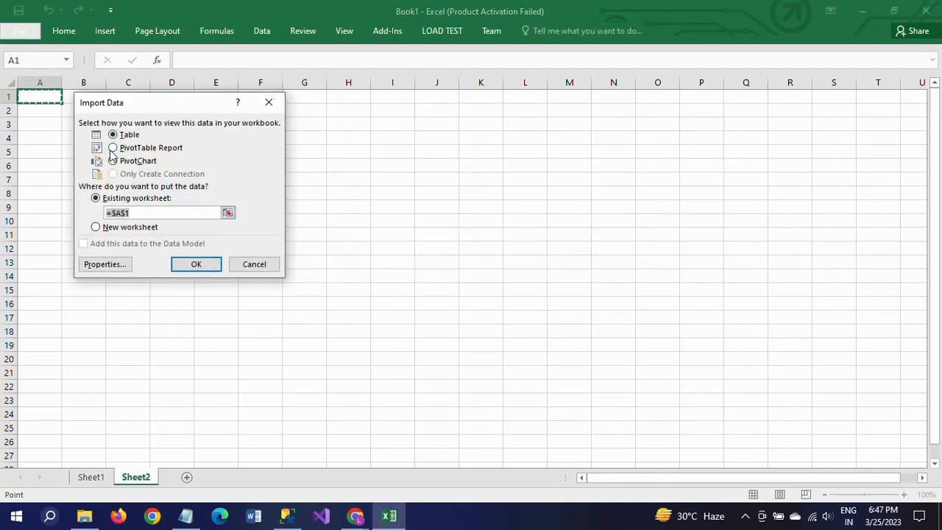
Import the student data as a table into the existing worksheet at cell A1.
click(131, 153)
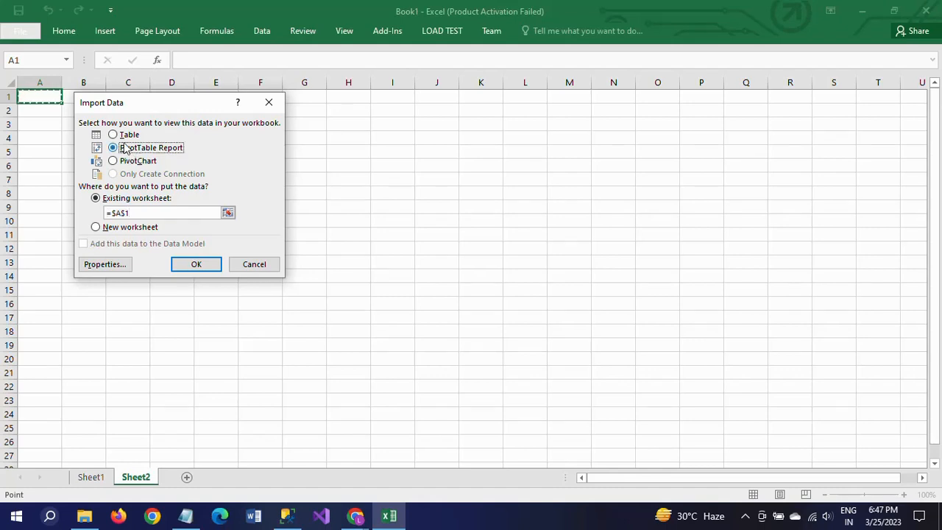
click(122, 137)
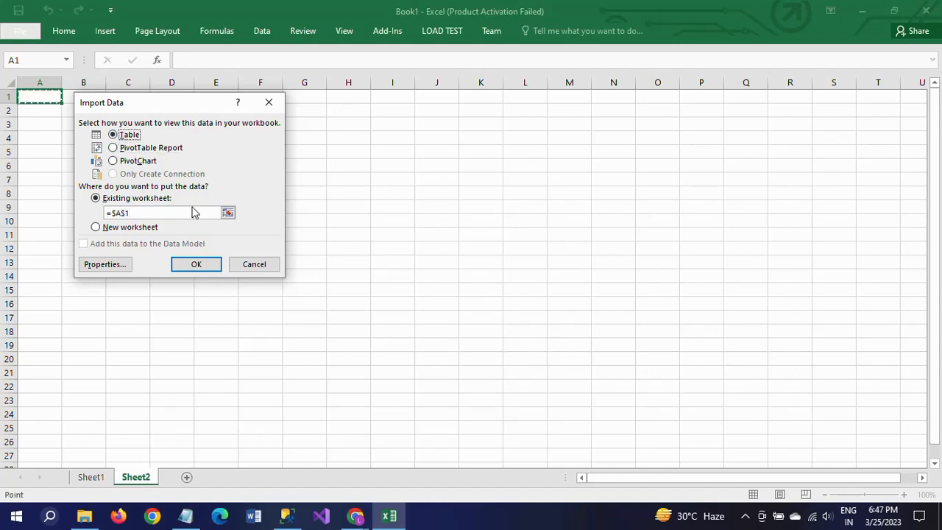
click(197, 265)
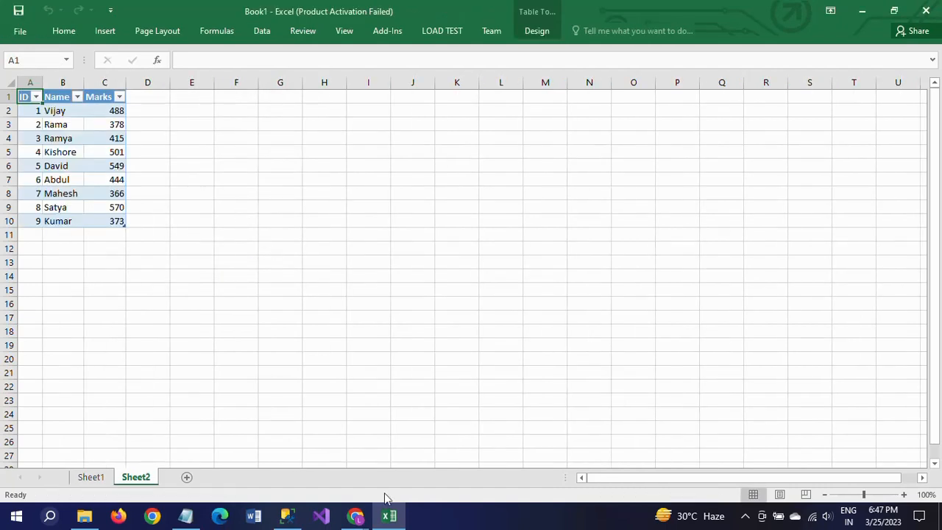
Switch to SQL Server Management Studio and insert the dbo.Student_tbl reference below the Person_tbl query, leaving an empty line between them.
click(287, 516)
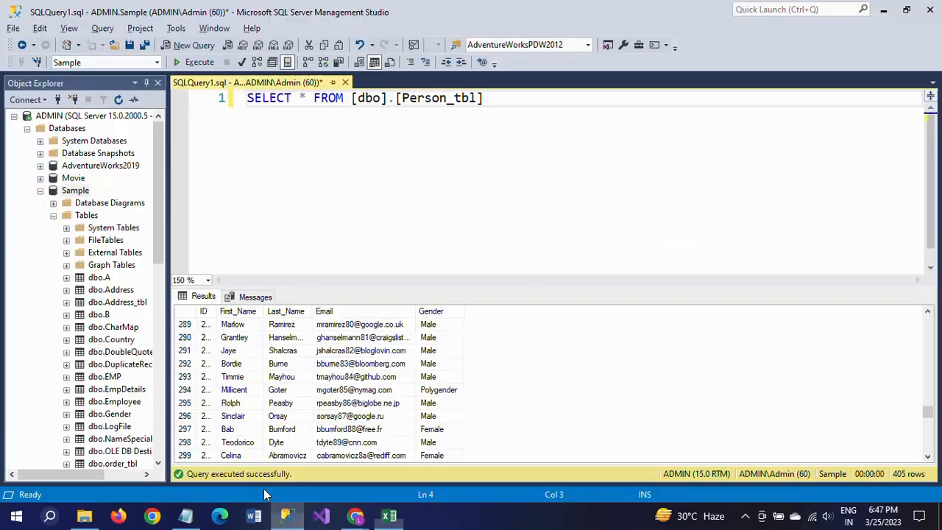
click(156, 338)
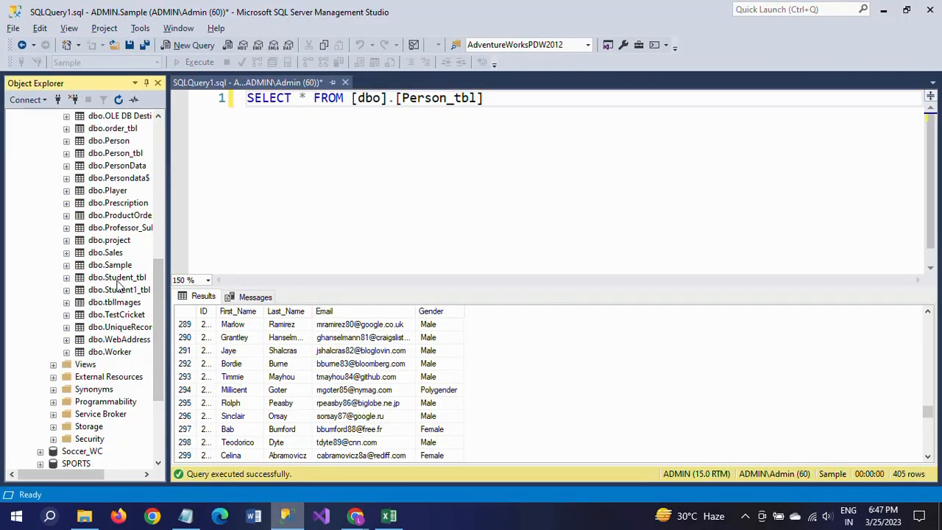
drag(117, 282, 271, 243)
drag(608, 159, 608, 158)
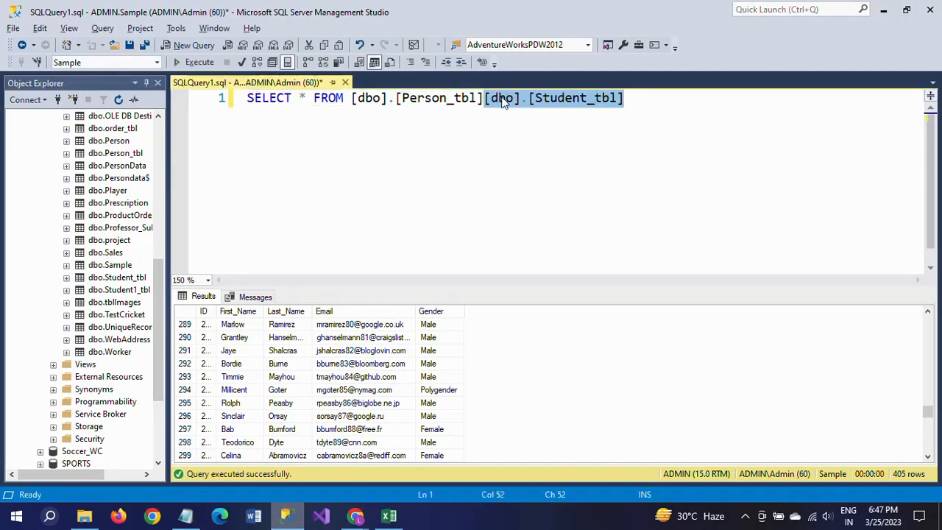
key(Return)
key(Return)
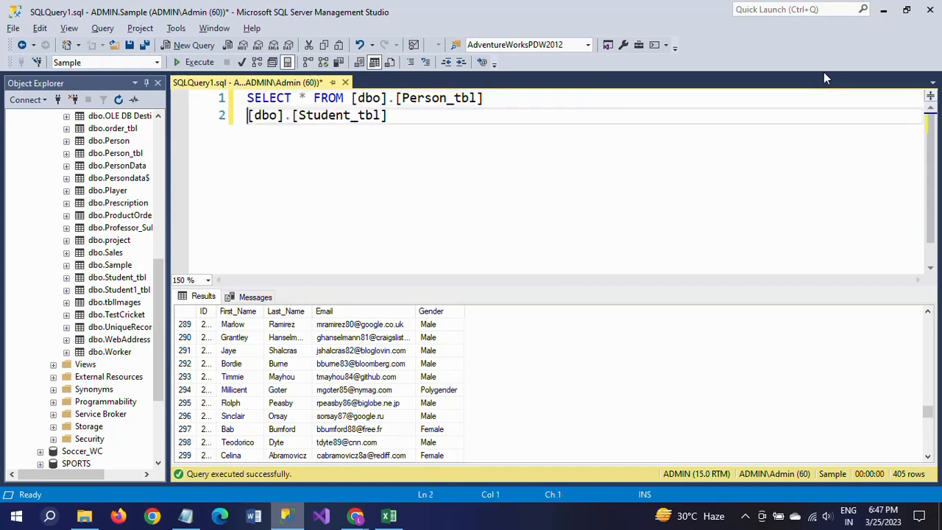
key(Up)
key(Up)
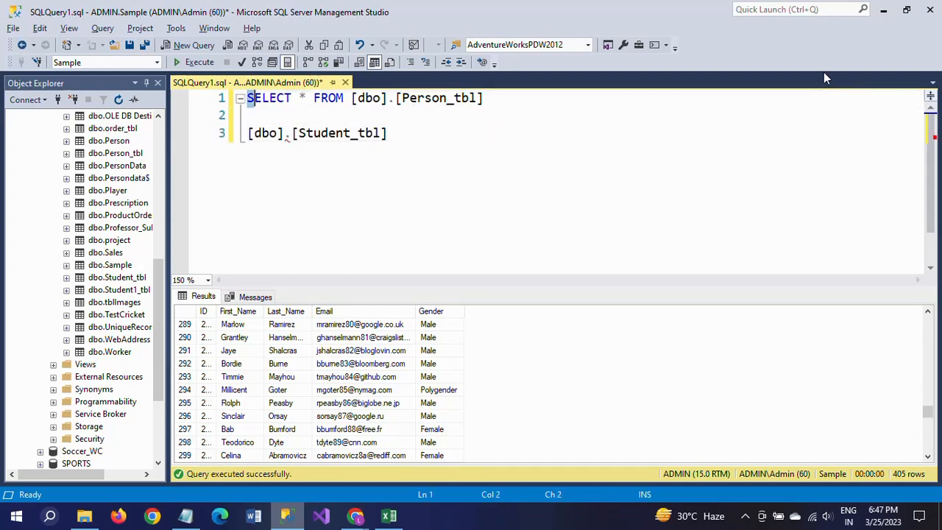
Copy "SELECT * FROM" from the Person_tbl query and join it to the Student_tbl reference as one statement on line 2.
key(ctrl+shift+Right)
key(ctrl+shift+Right)
key(ctrl+shift+Right)
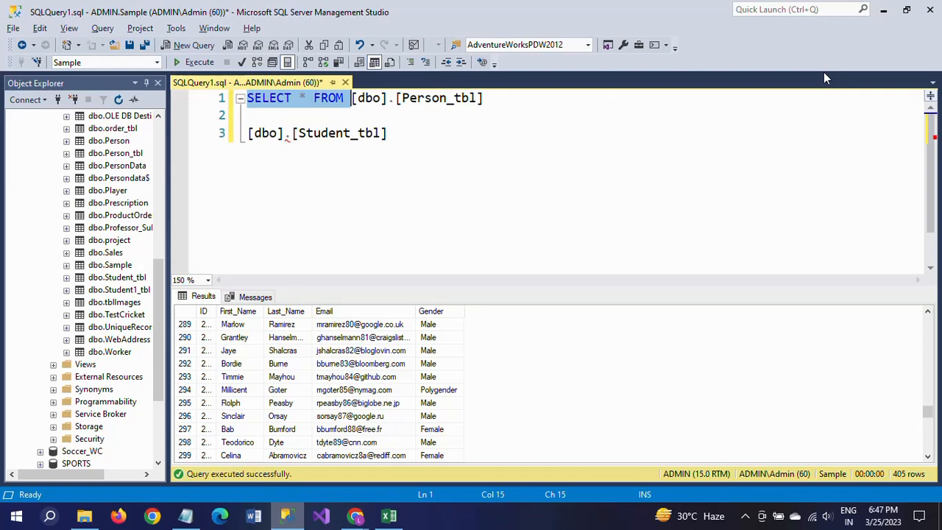
key(ctrl+c)
key(Down)
key(ctrl+v)
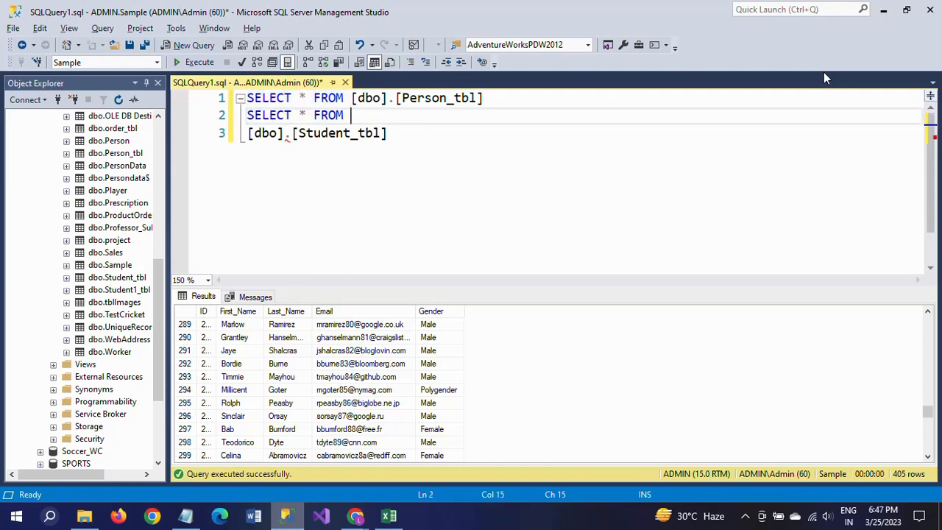
key(Delete)
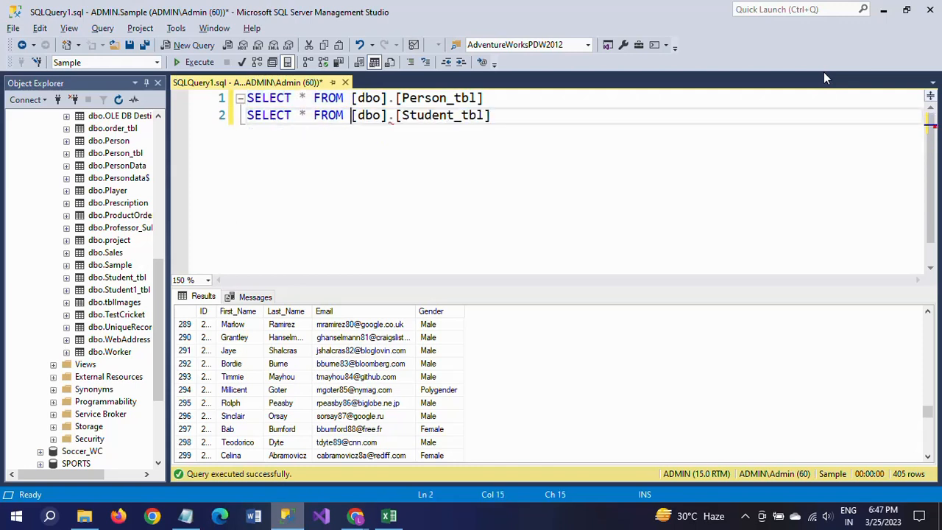
Execute only the SELECT statement for dbo.Student_tbl.
key(Home)
key(shift+End)
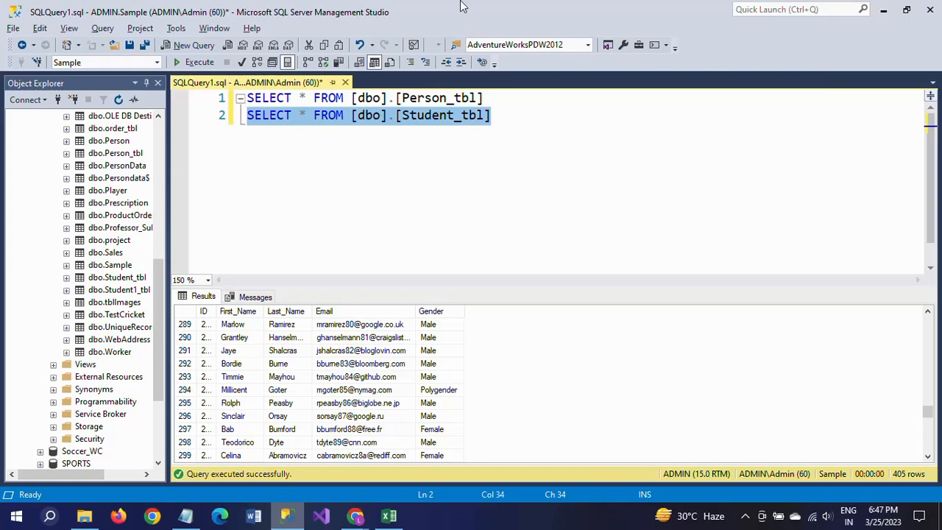
click(199, 62)
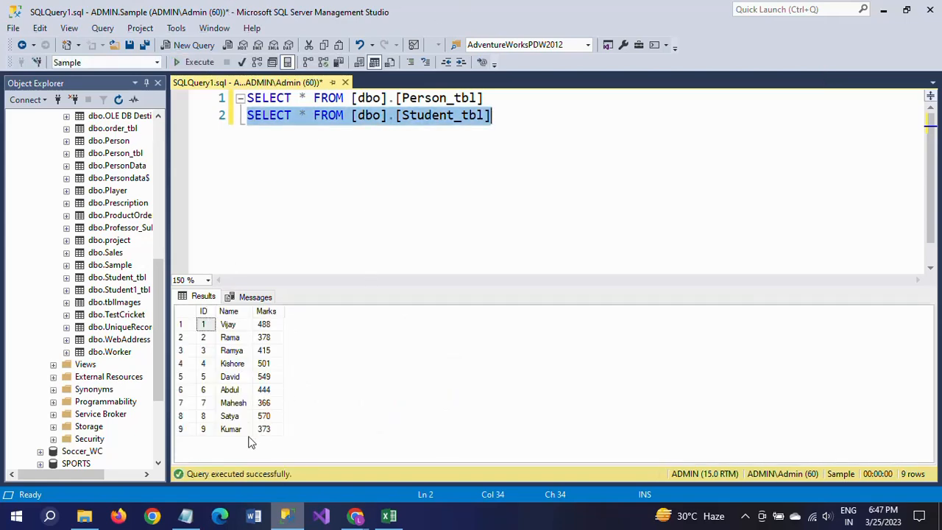
Switch back to Excel and compare the imported student records with the SQL Server query results.
key(alt+Tab)
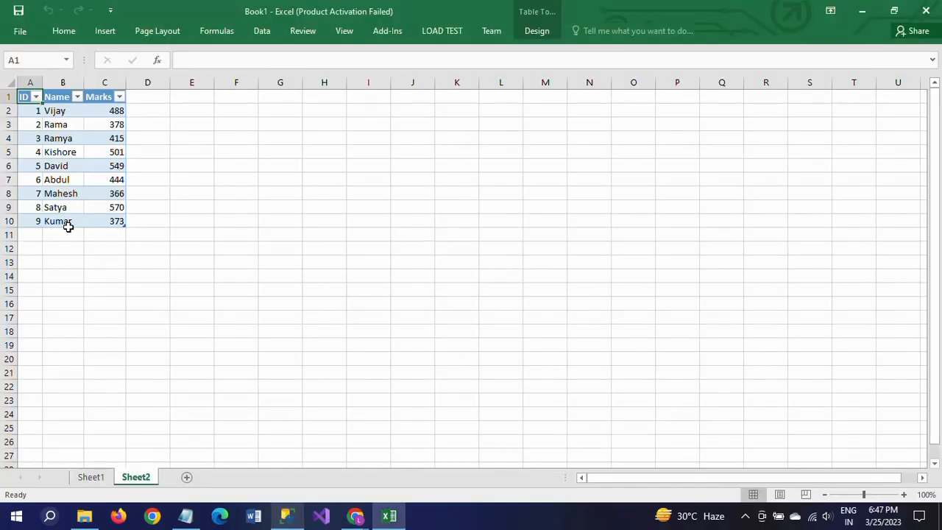
click(68, 221)
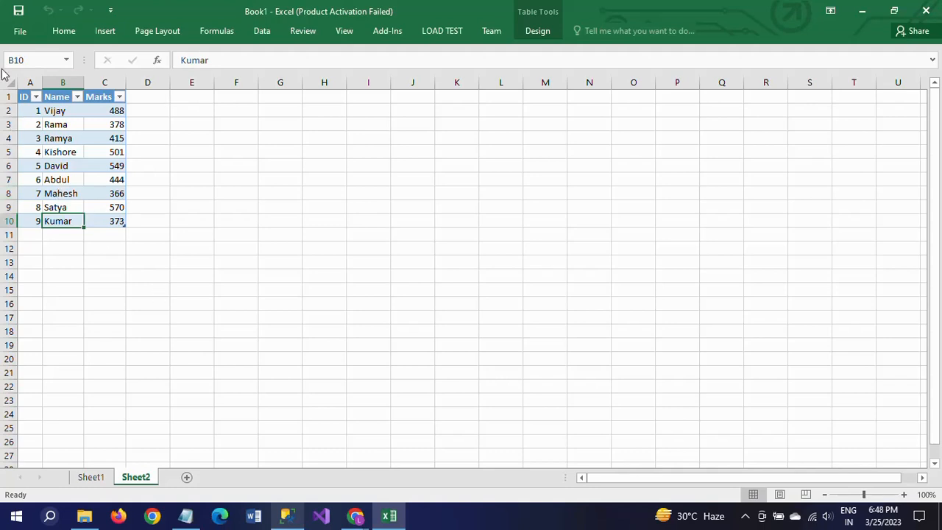
click(31, 111)
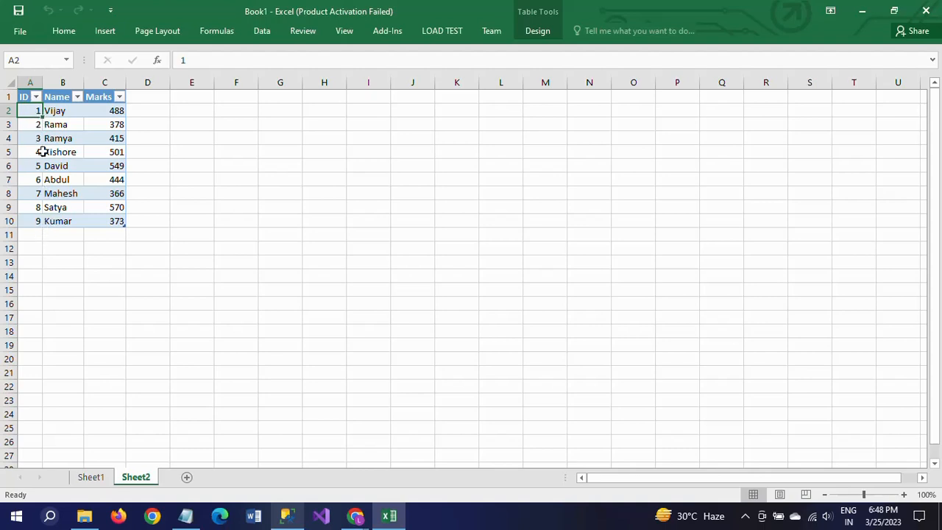
click(103, 193)
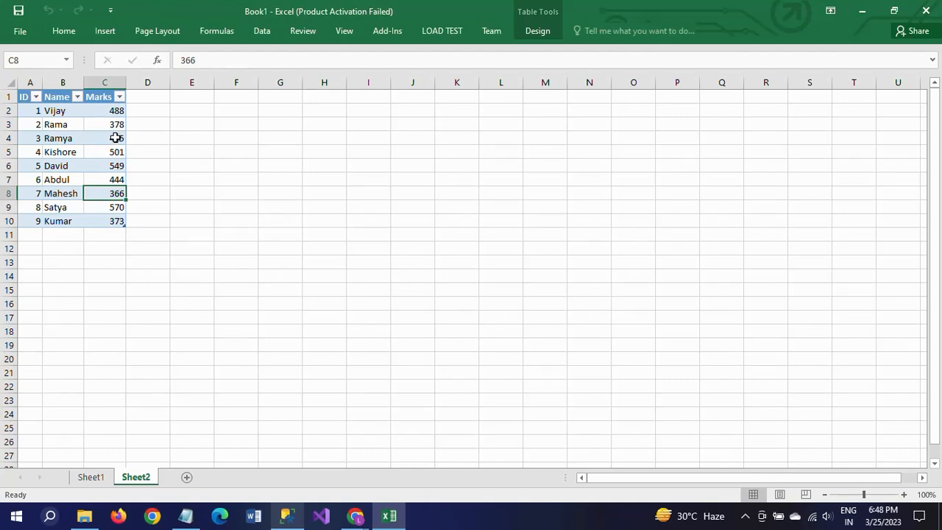
Switch to the Notepad notes and review the listed ways to import SQL Server data, highlighting Import/Export Wizard, SSIS and Microsoft Query tool.
key(alt+Tab)
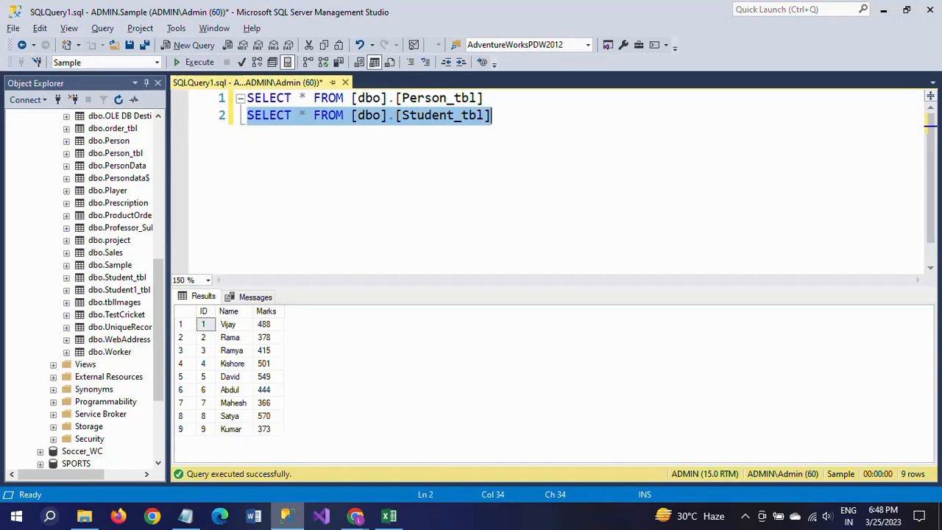
click(186, 516)
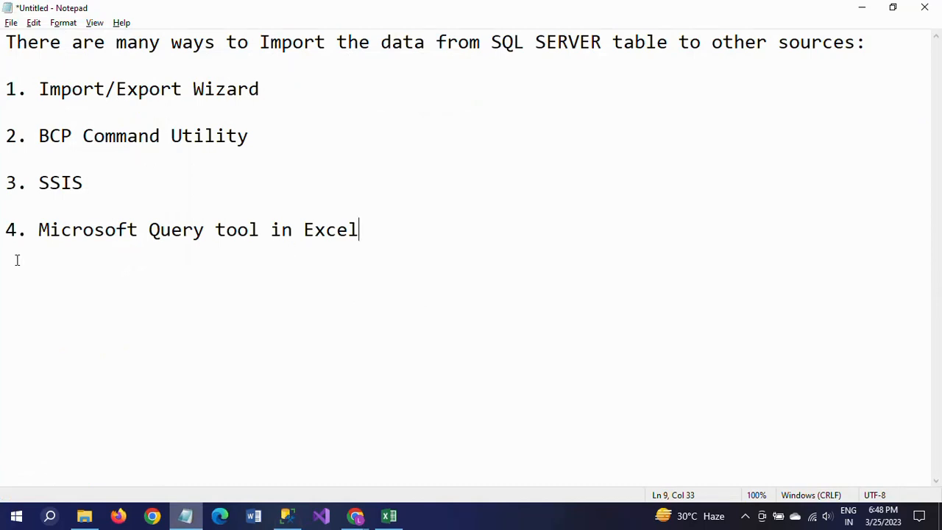
drag(37, 234, 262, 232)
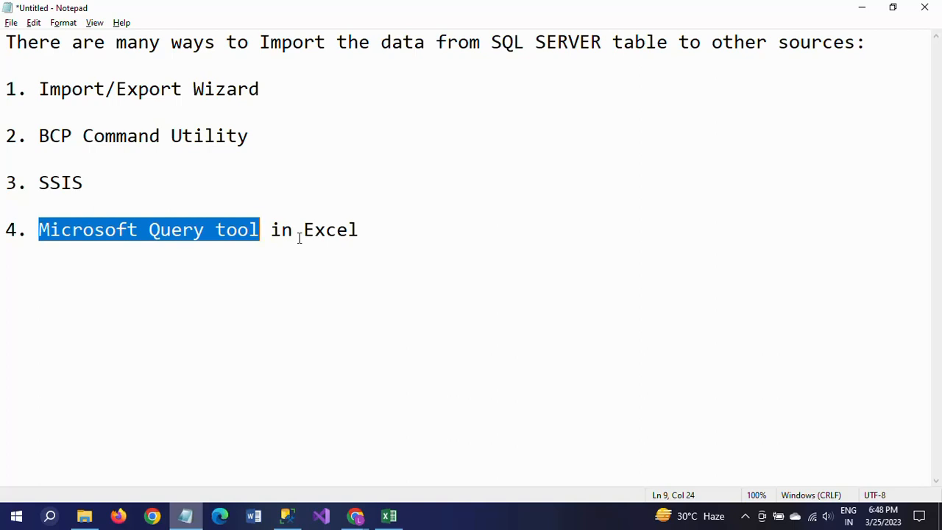
drag(32, 88, 135, 100)
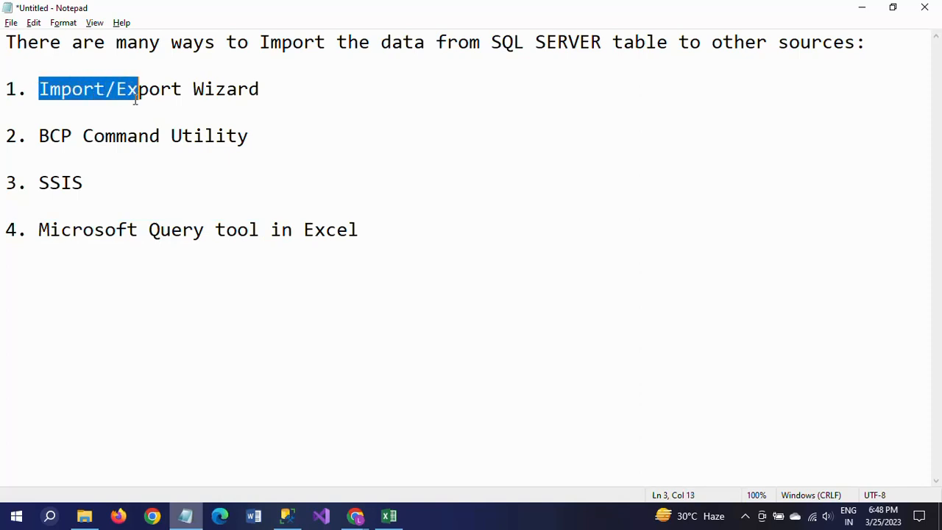
drag(39, 186, 86, 184)
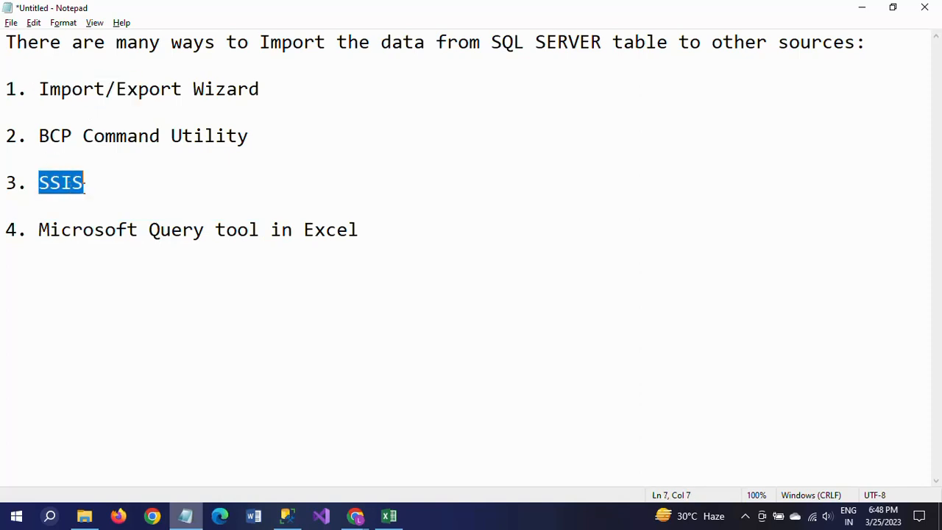
drag(38, 236, 257, 231)
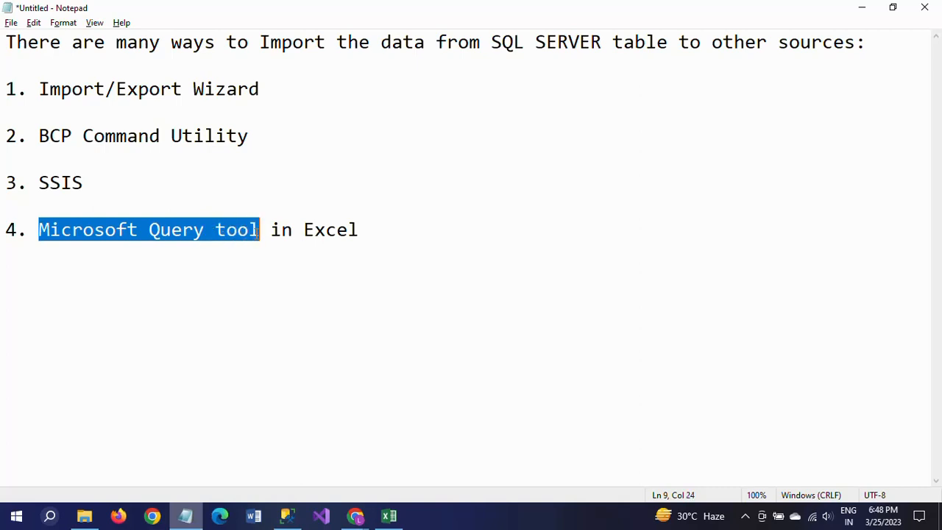